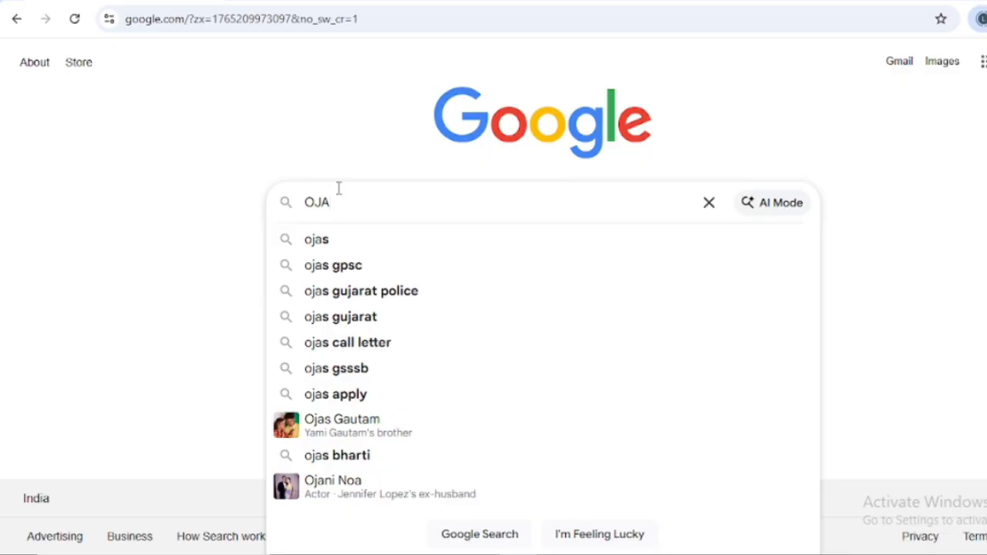
Step: Search Google for OJAS and open the Gujarat Online Job Application System site, ojas.gujarat.gov.in
{"action": "type", "text": "S"}
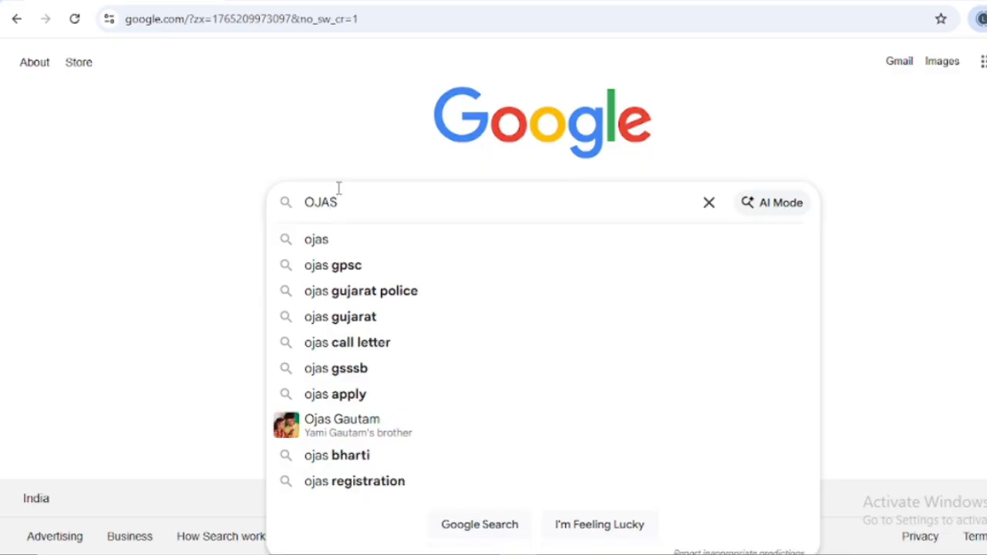
{"action": "key", "text": "Return"}
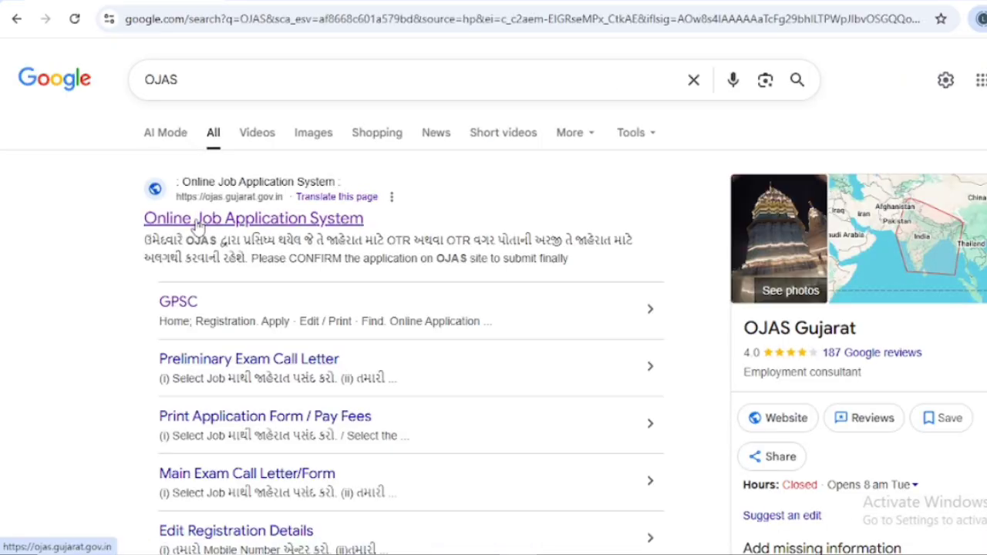
{"action": "left_click", "coordinate": [198, 221]}
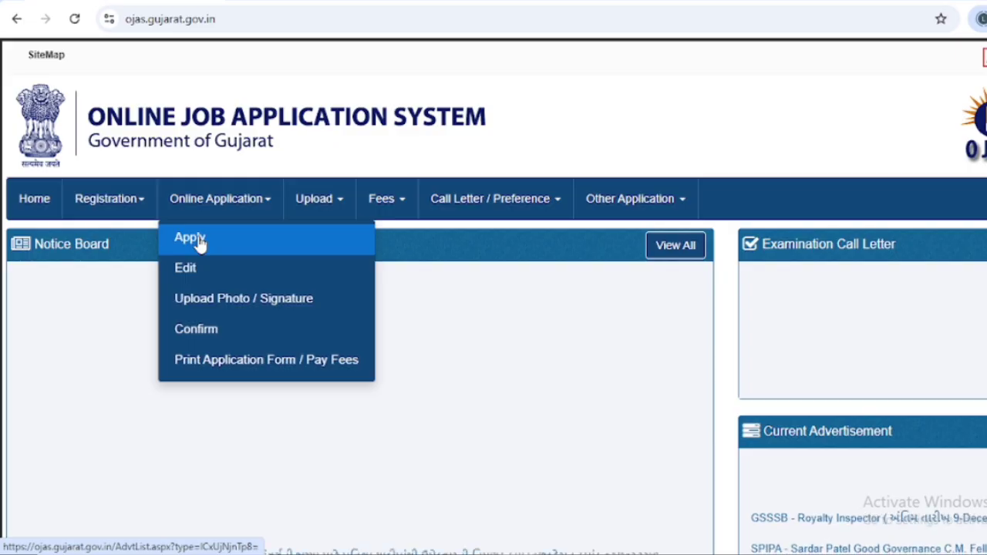
Step: Filter current advertisements to GPRB, showing GPRB/202526/1 ending 23/12/2025 with fee 100
{"action": "left_click", "coordinate": [199, 243]}
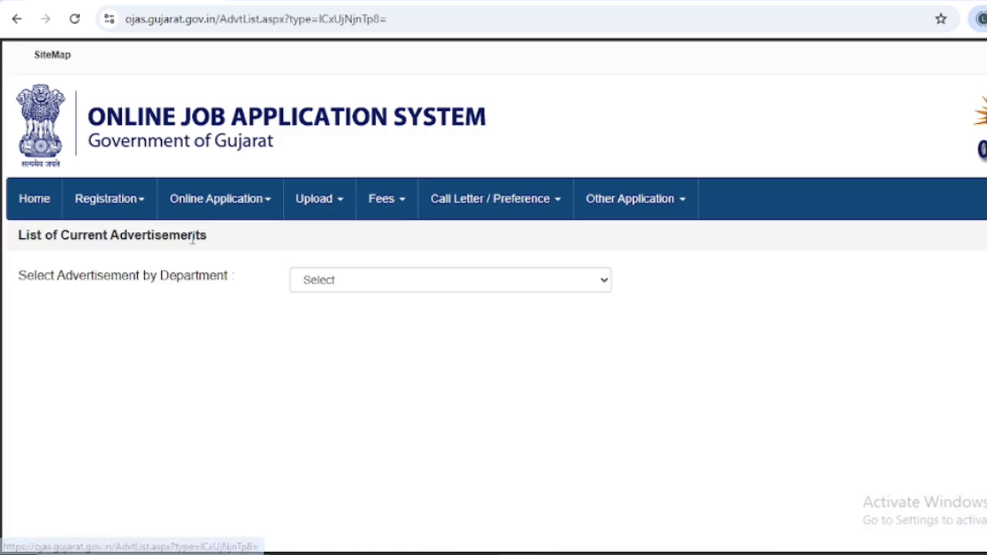
{"action": "left_click", "coordinate": [348, 288]}
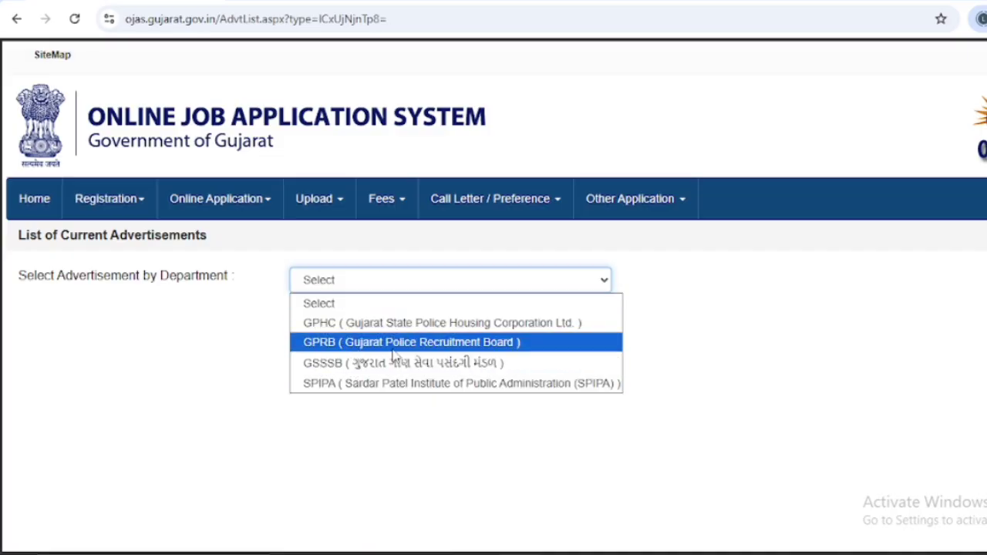
{"action": "left_click", "coordinate": [472, 343]}
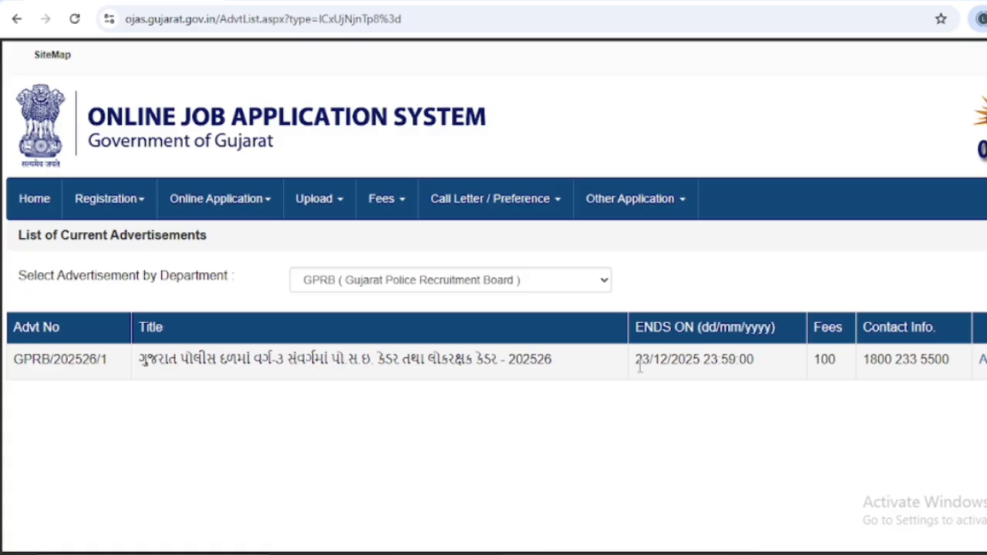
Step: Open advertisement GPRB/202526/1, review its details, and start applying to reach the registration-number page
{"action": "left_click", "coordinate": [982, 362]}
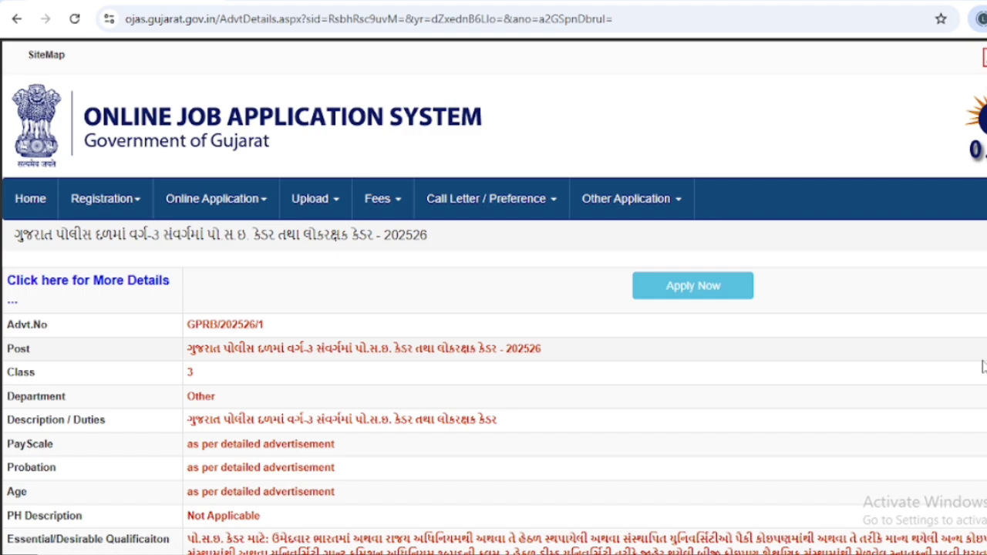
{"action": "scroll", "coordinate": [709, 339], "scroll_direction": "down", "scroll_amount": 1}
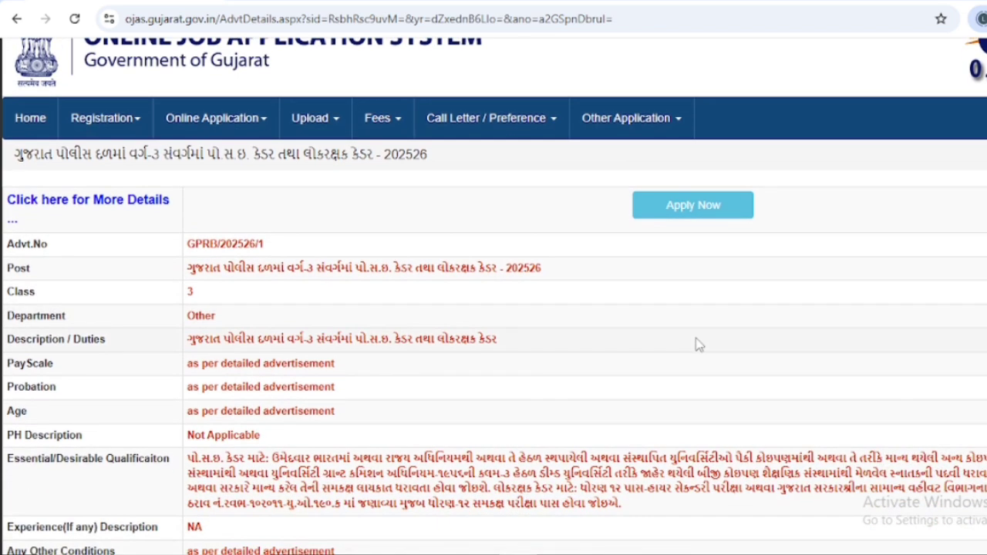
{"action": "scroll", "coordinate": [449, 323], "scroll_direction": "down", "scroll_amount": 1}
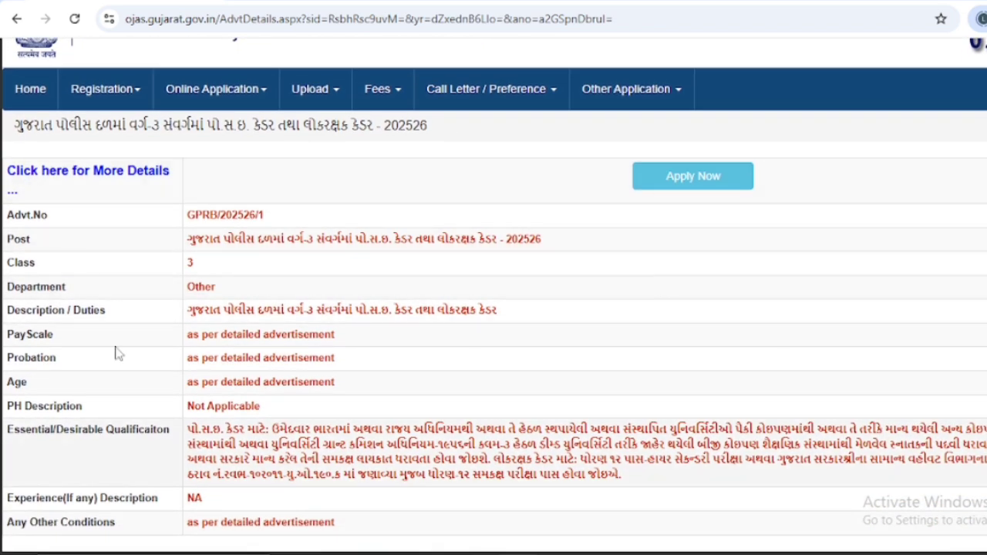
{"action": "scroll", "coordinate": [671, 411], "scroll_direction": "up", "scroll_amount": 1}
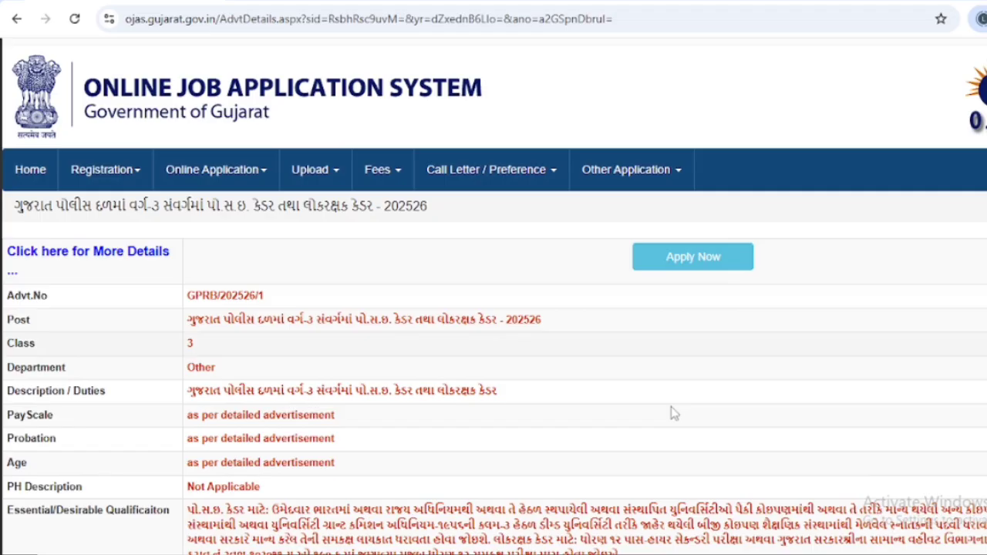
{"action": "left_click", "coordinate": [700, 266]}
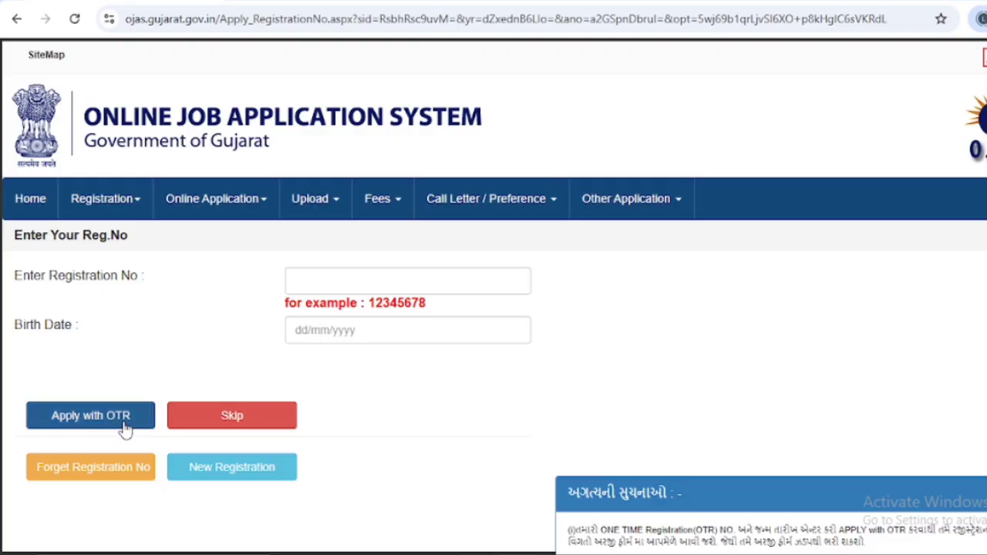
Step: Skip the registration number and scroll the new application form down to Lokrakshak Cadre selection
{"action": "left_click", "coordinate": [235, 416]}
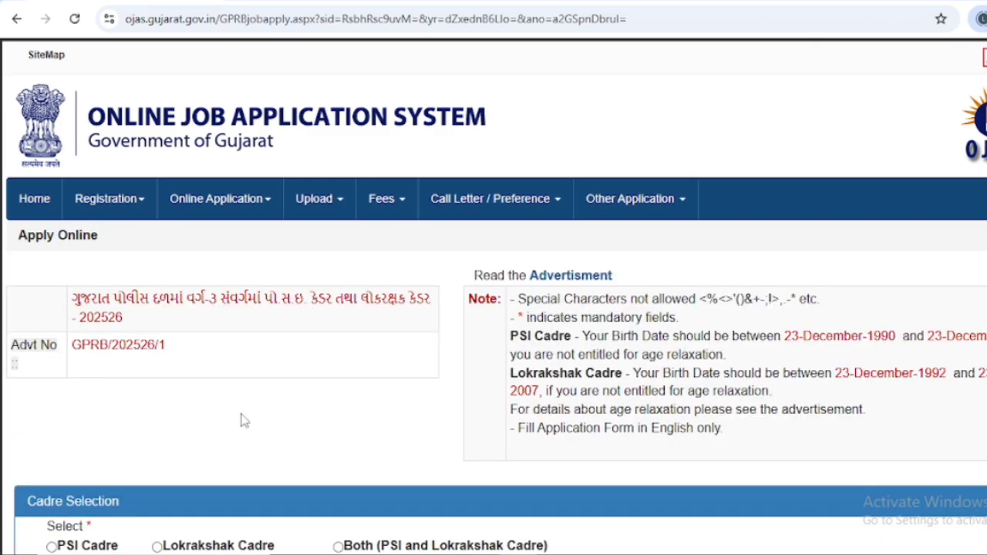
{"action": "scroll", "coordinate": [114, 366], "scroll_direction": "down", "scroll_amount": 1}
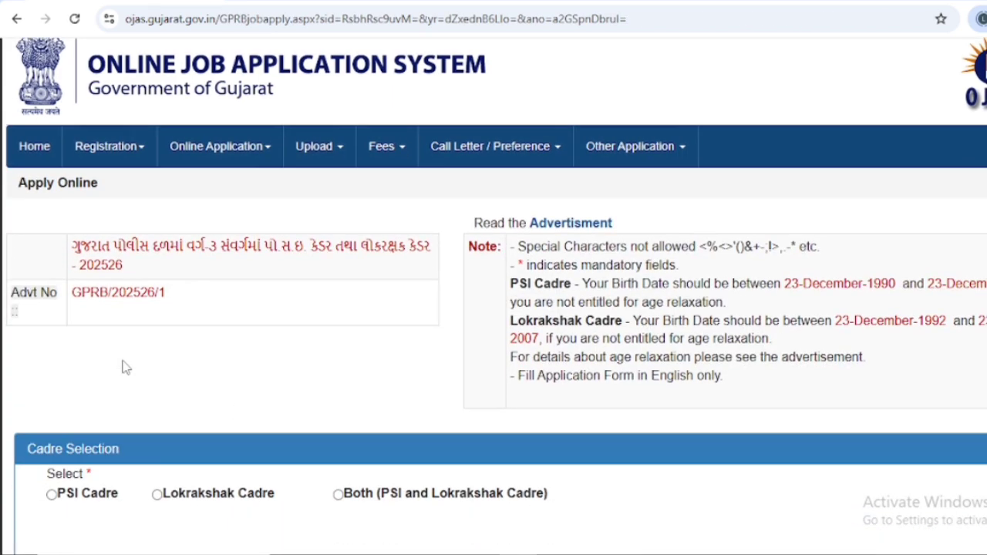
{"action": "scroll", "coordinate": [375, 308], "scroll_direction": "down", "scroll_amount": 6}
{"action": "scroll", "coordinate": [377, 328], "scroll_direction": "up", "scroll_amount": 7}
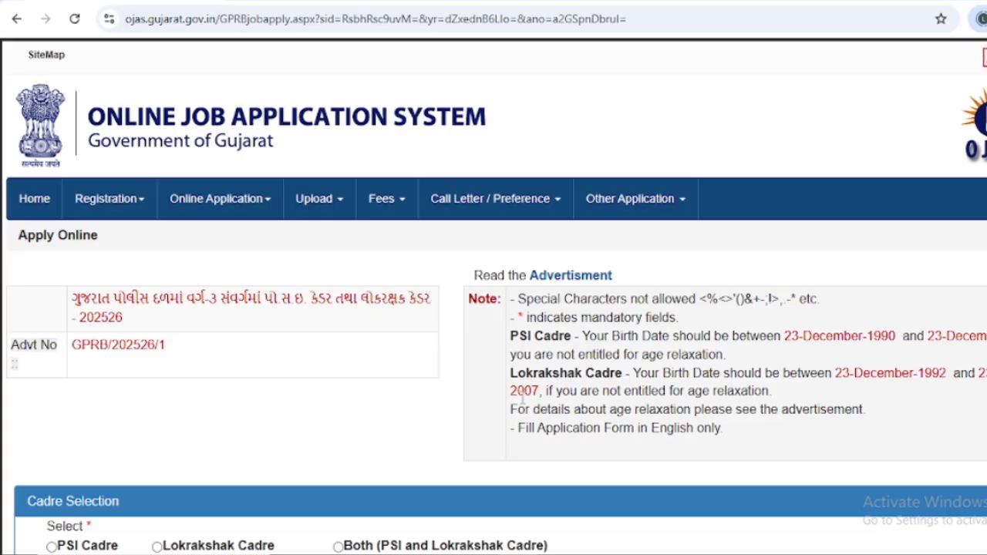
{"action": "scroll", "coordinate": [522, 396], "scroll_direction": "down", "scroll_amount": 3}
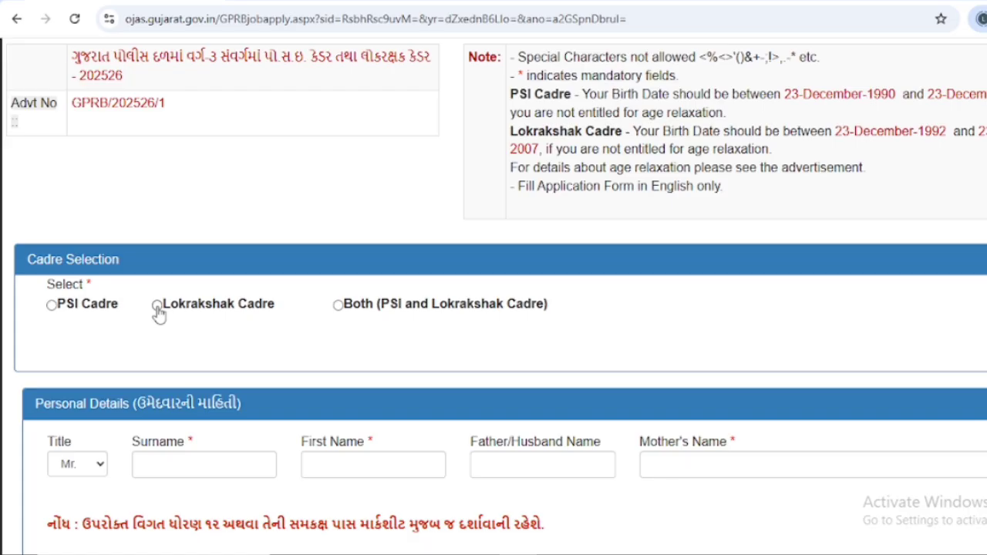
{"action": "scroll", "coordinate": [154, 337], "scroll_direction": "down", "scroll_amount": 1}
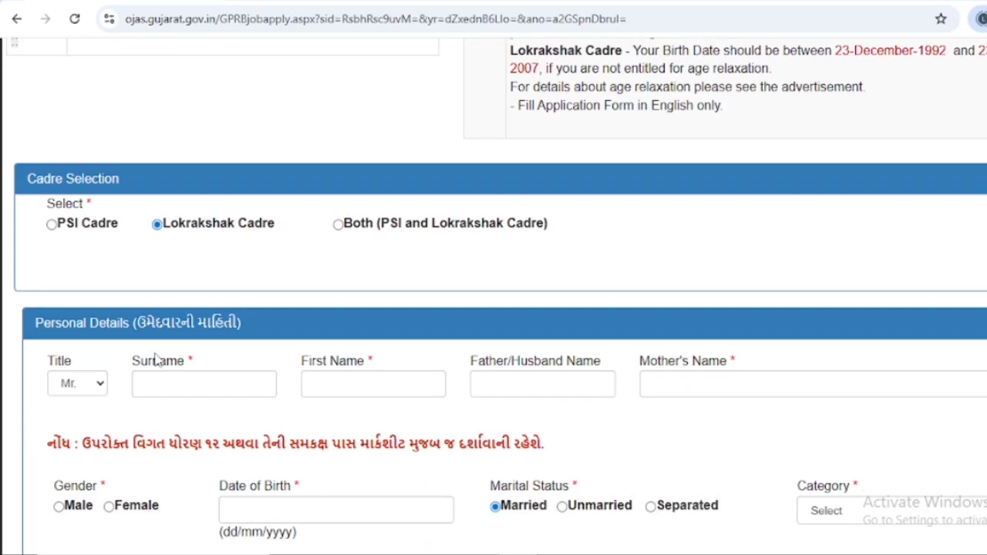
{"action": "left_click", "coordinate": [89, 383]}
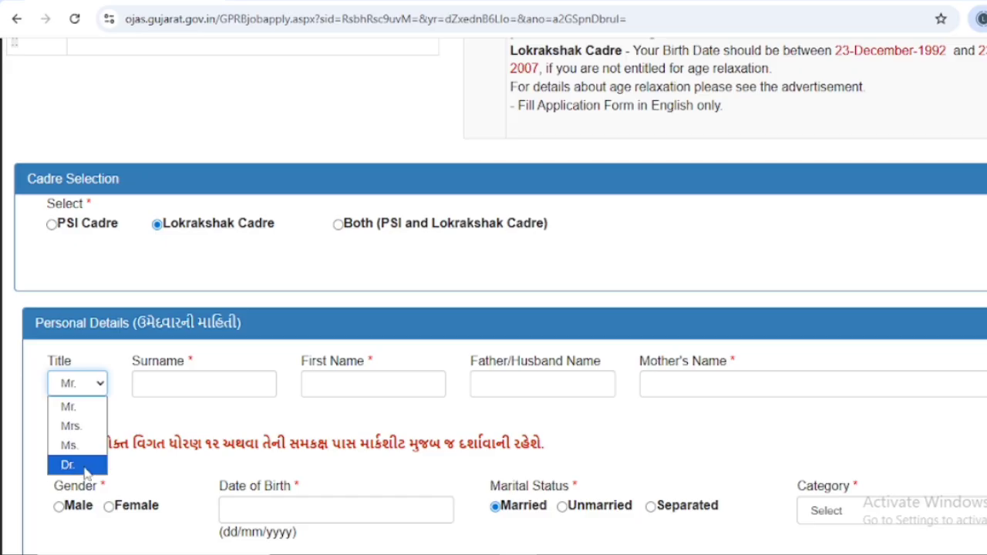
{"action": "left_click", "coordinate": [179, 383]}
{"action": "left_click", "coordinate": [178, 383]}
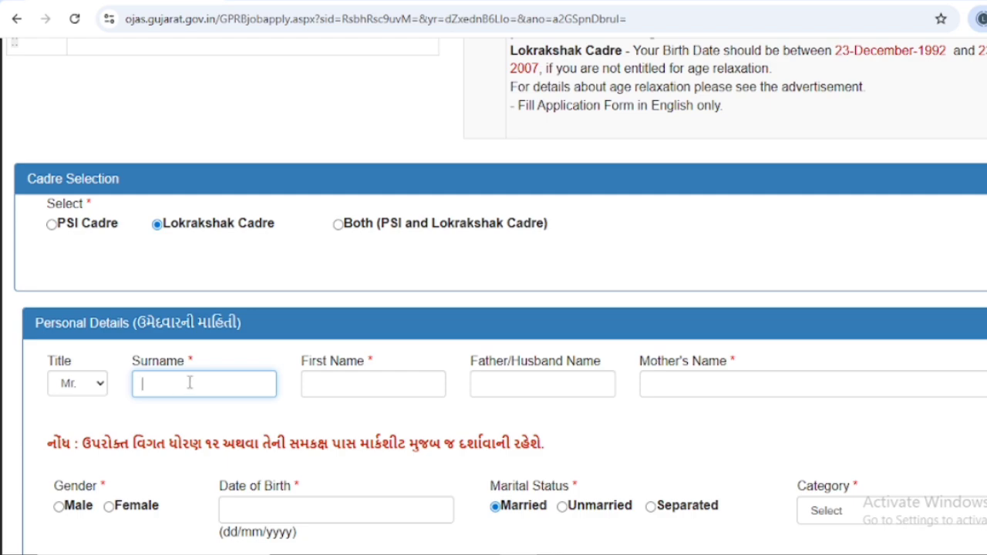
{"action": "left_click", "coordinate": [352, 393]}
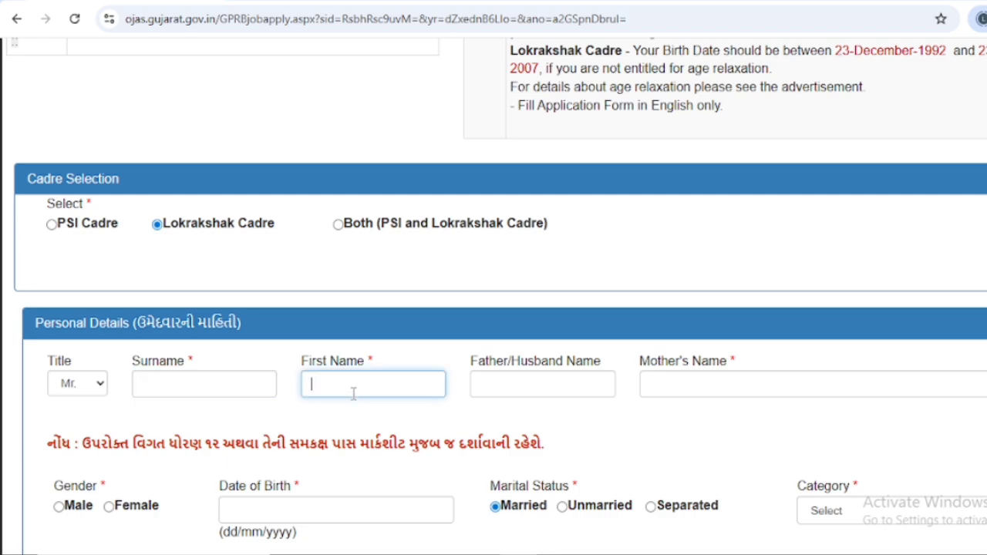
{"action": "left_click", "coordinate": [579, 390]}
{"action": "left_click", "coordinate": [709, 387]}
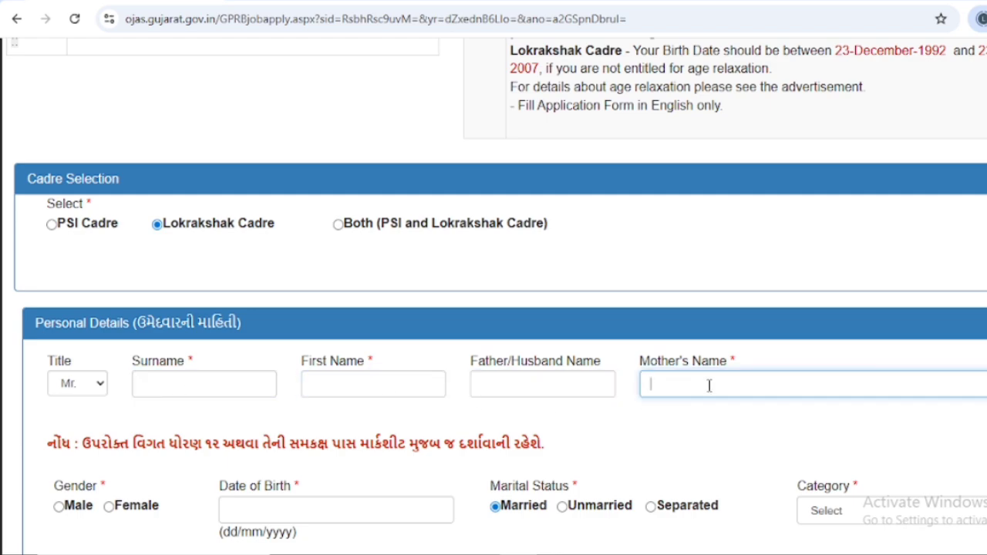
{"action": "scroll", "coordinate": [678, 408], "scroll_direction": "down", "scroll_amount": 2}
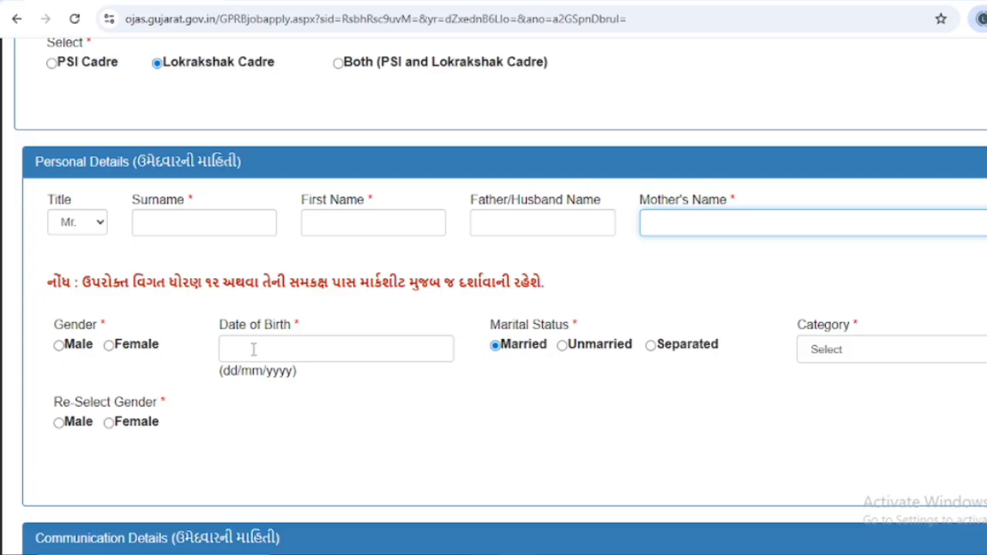
{"action": "left_click", "coordinate": [252, 349]}
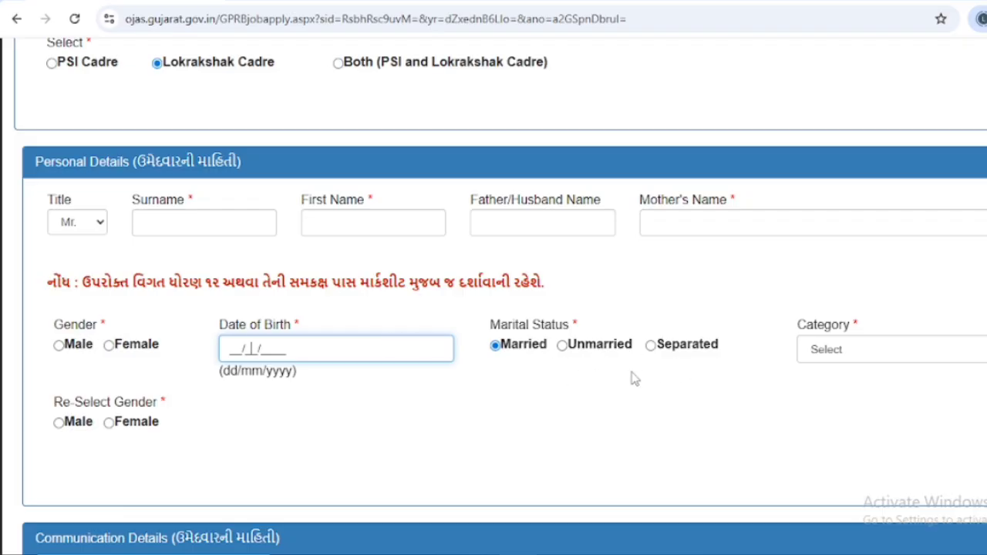
{"action": "left_click", "coordinate": [834, 355]}
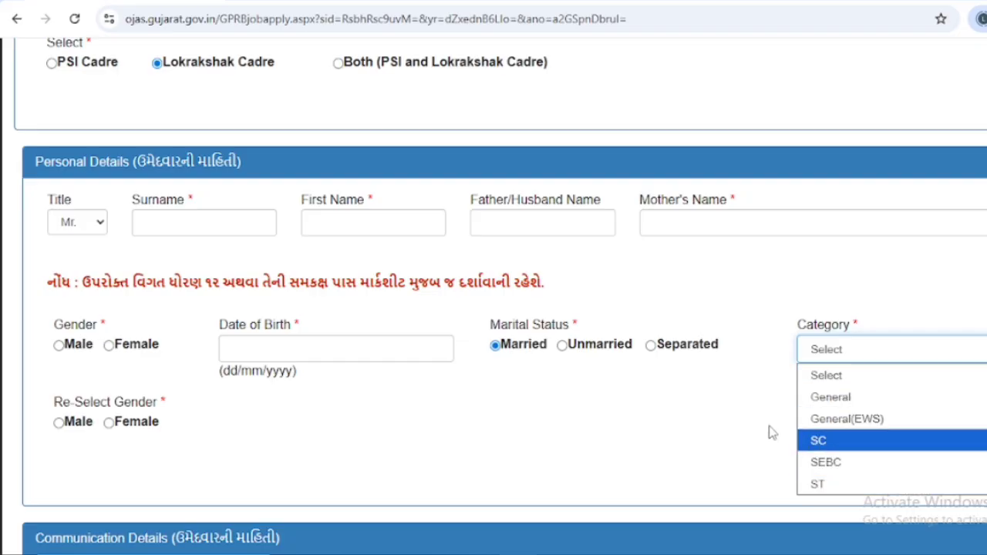
{"action": "scroll", "coordinate": [772, 434], "scroll_direction": "down", "scroll_amount": 1}
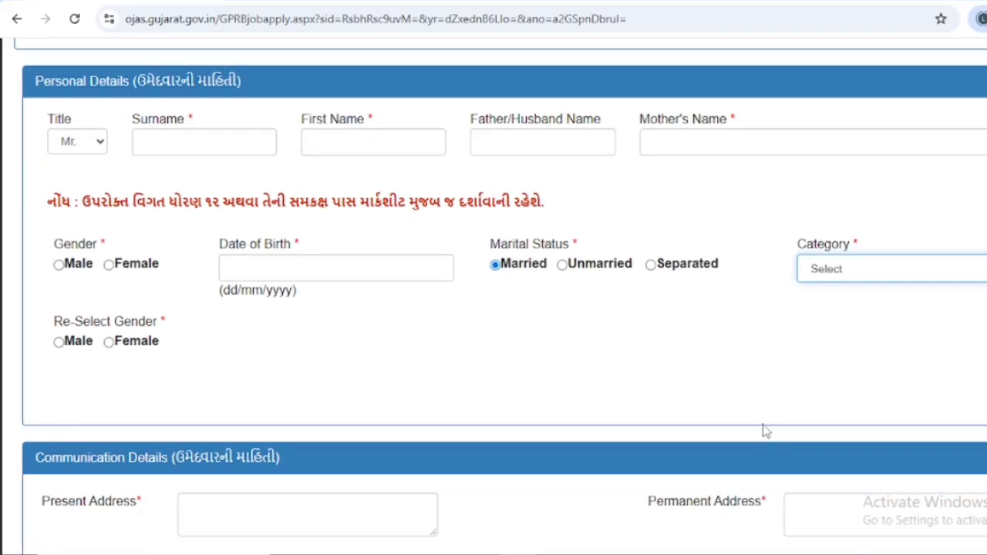
Step: Scroll past the empty address and mobile fields of Communication Details to reach Other Details
{"action": "scroll", "coordinate": [246, 405], "scroll_direction": "down", "scroll_amount": 2}
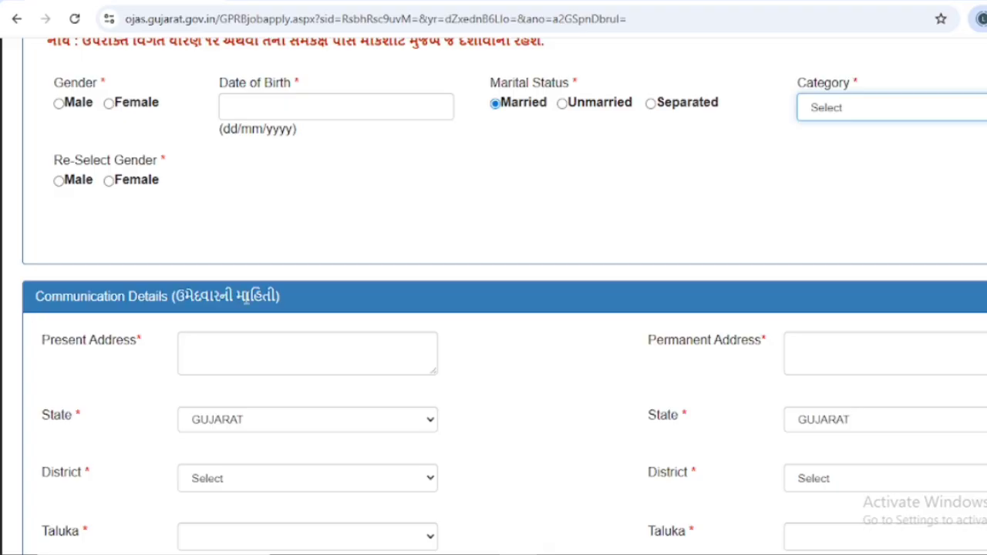
{"action": "left_click", "coordinate": [263, 346]}
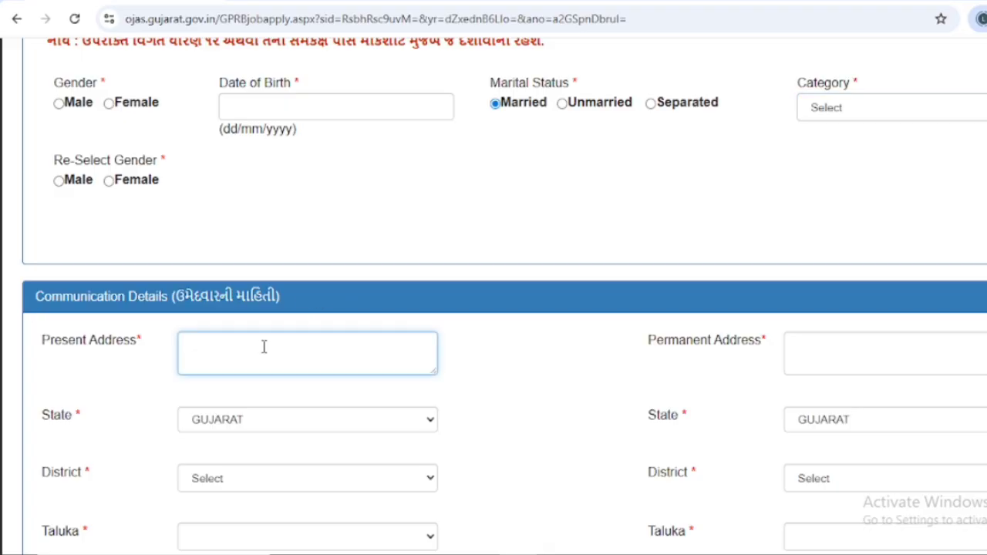
{"action": "scroll", "coordinate": [263, 346], "scroll_direction": "down", "scroll_amount": 1}
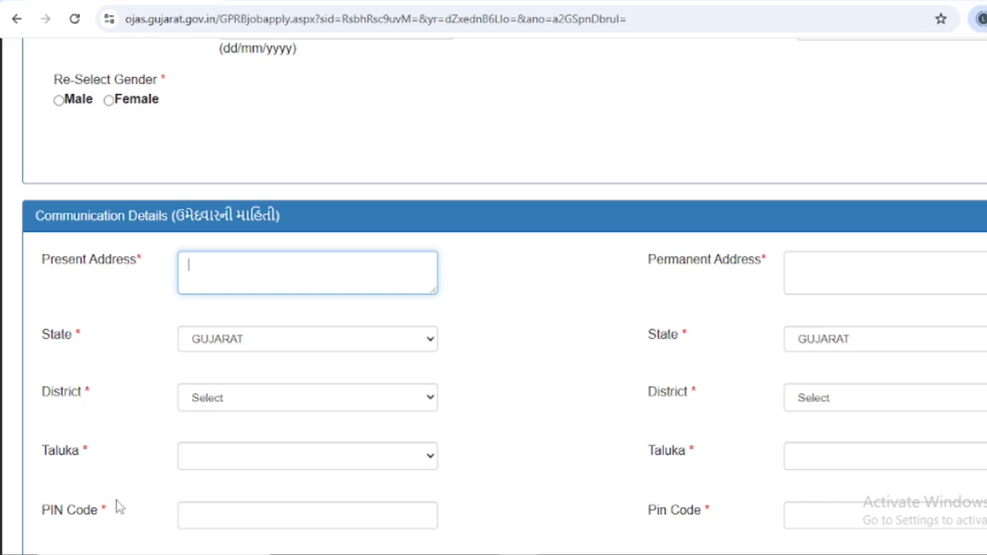
{"action": "scroll", "coordinate": [120, 506], "scroll_direction": "down", "scroll_amount": 2}
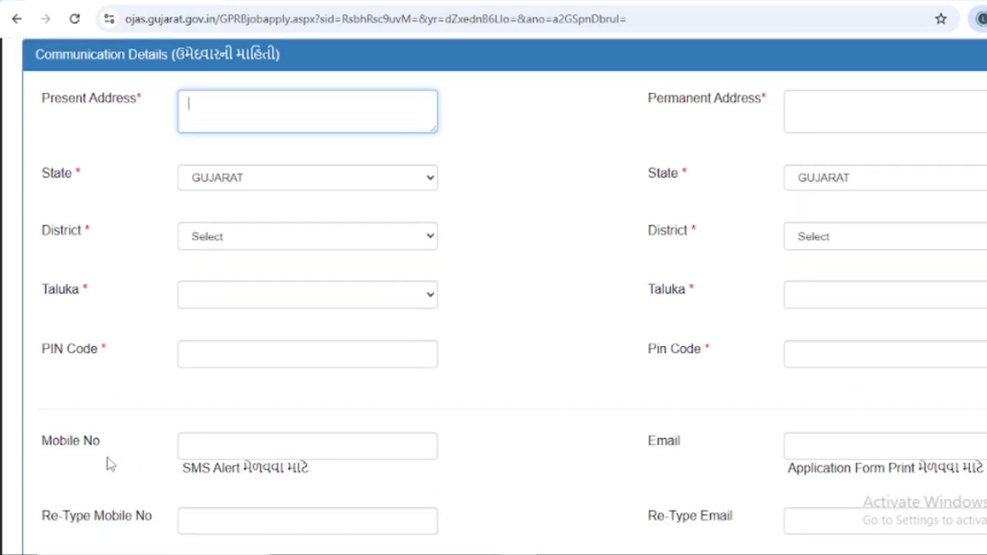
{"action": "scroll", "coordinate": [110, 463], "scroll_direction": "down", "scroll_amount": 1}
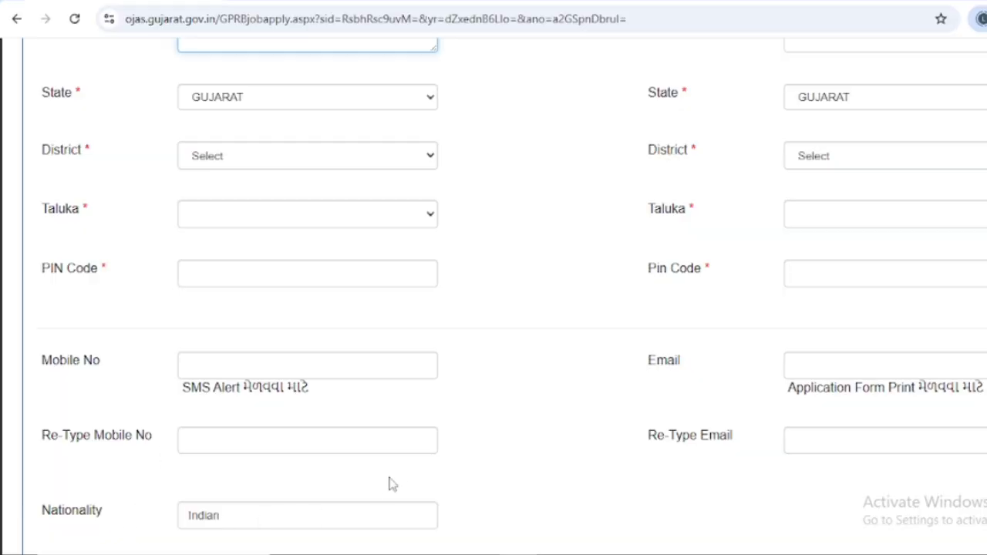
{"action": "scroll", "coordinate": [432, 472], "scroll_direction": "down", "scroll_amount": 2}
{"action": "scroll", "coordinate": [493, 432], "scroll_direction": "up", "scroll_amount": 6}
{"action": "scroll", "coordinate": [608, 373], "scroll_direction": "down", "scroll_amount": 1}
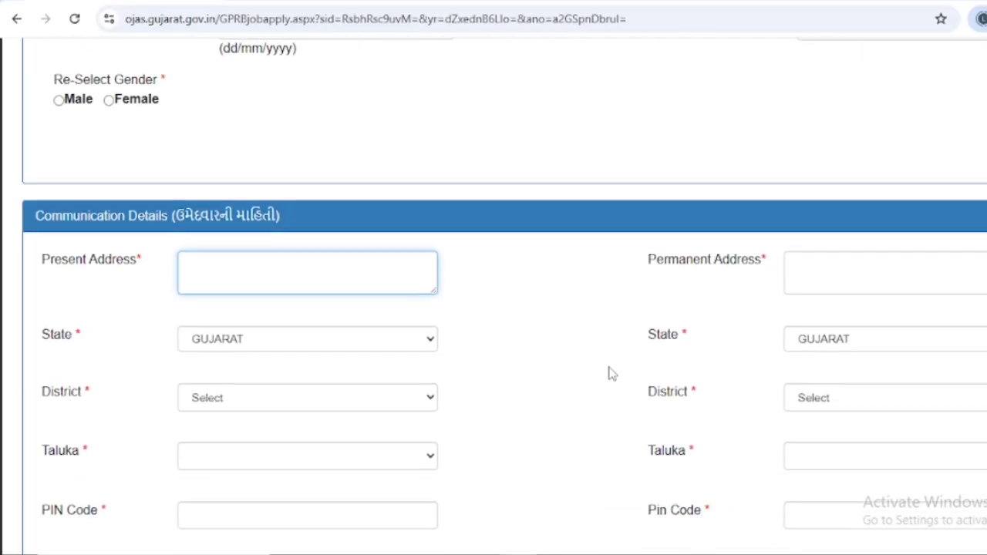
{"action": "scroll", "coordinate": [504, 296], "scroll_direction": "down", "scroll_amount": 2}
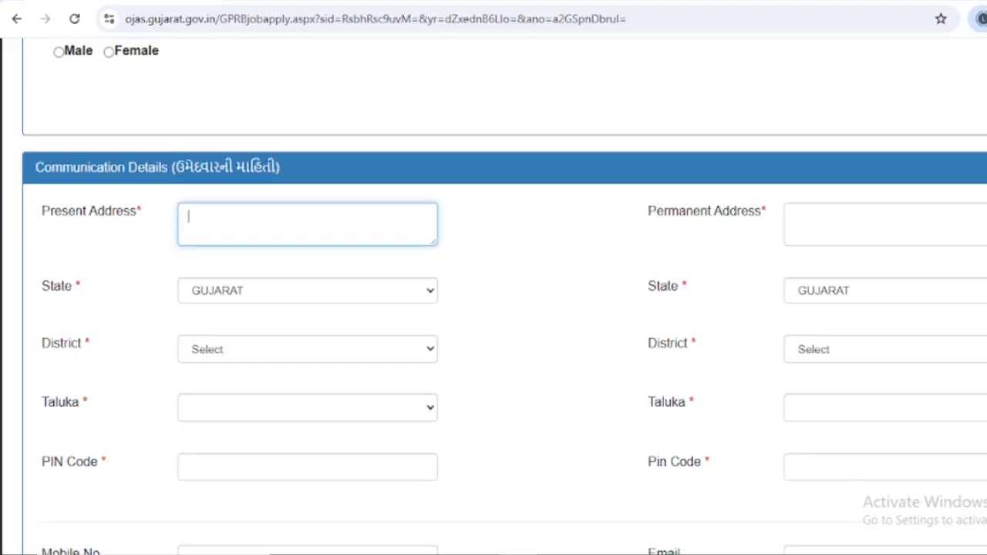
{"action": "scroll", "coordinate": [504, 296], "scroll_direction": "down", "scroll_amount": 1}
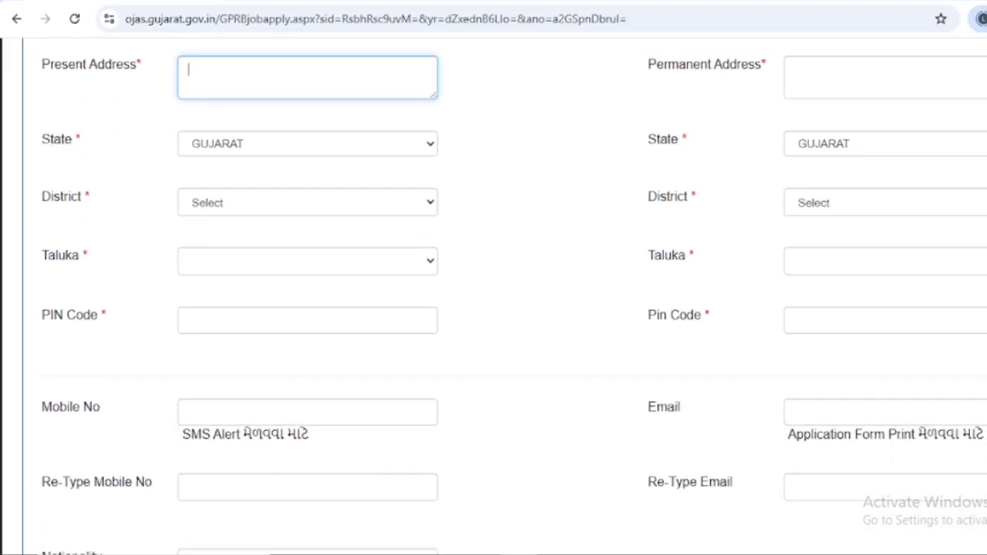
{"action": "scroll", "coordinate": [839, 269], "scroll_direction": "down", "scroll_amount": 1}
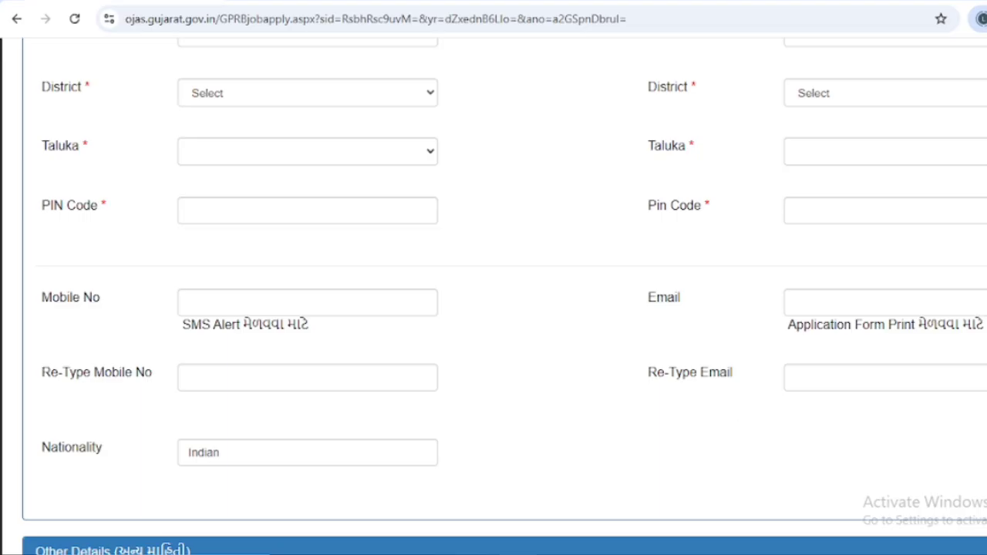
{"action": "scroll", "coordinate": [504, 297], "scroll_direction": "down", "scroll_amount": 5}
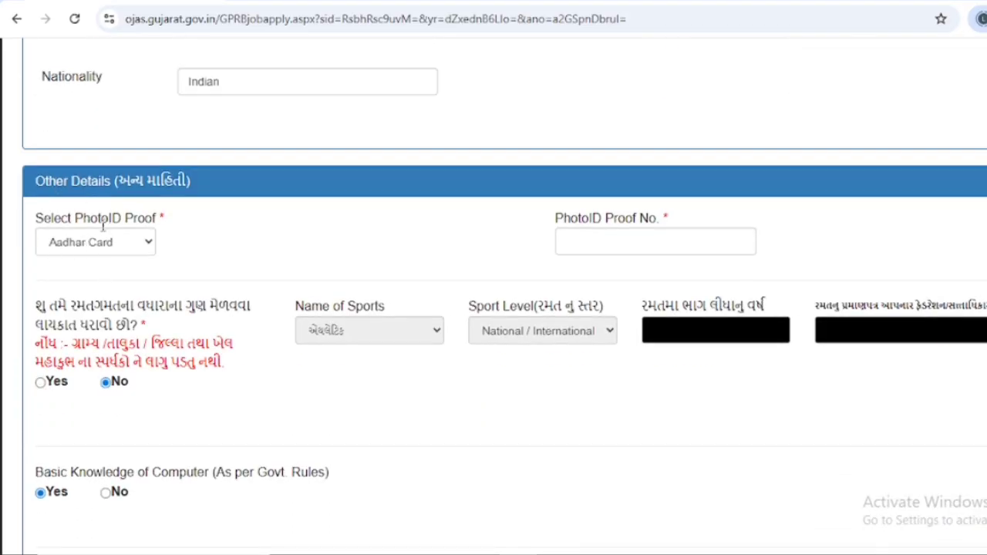
Step: Leave Aadhar Card as PhotoID Proof, go to PhotoID Proof No., then scroll to Language Details
{"action": "left_click", "coordinate": [135, 245]}
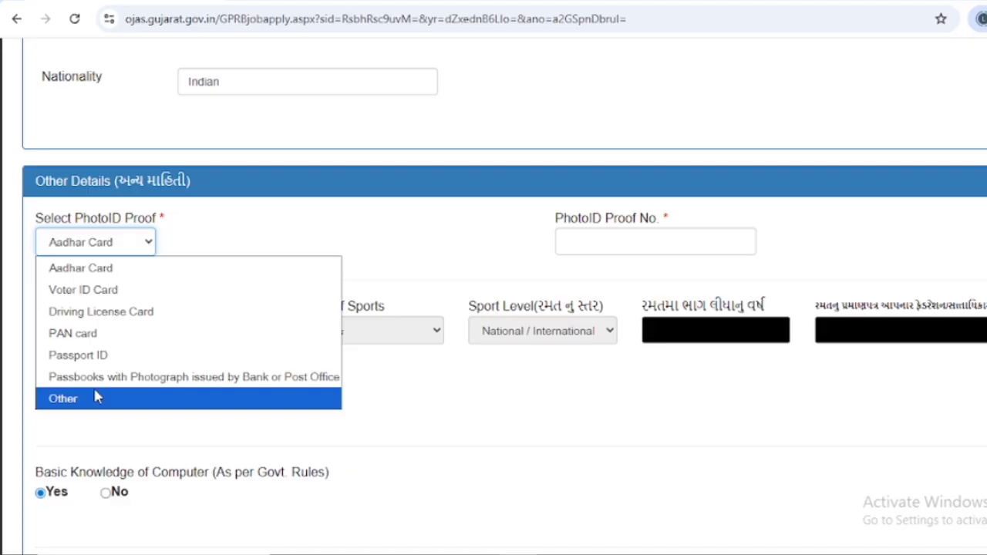
{"action": "left_click", "coordinate": [595, 246]}
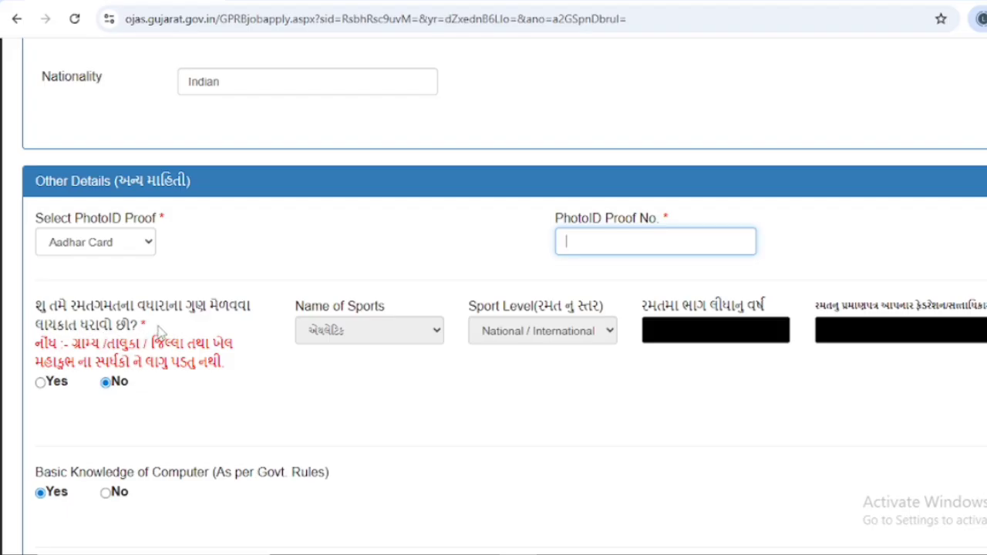
{"action": "scroll", "coordinate": [116, 333], "scroll_direction": "down", "scroll_amount": 1}
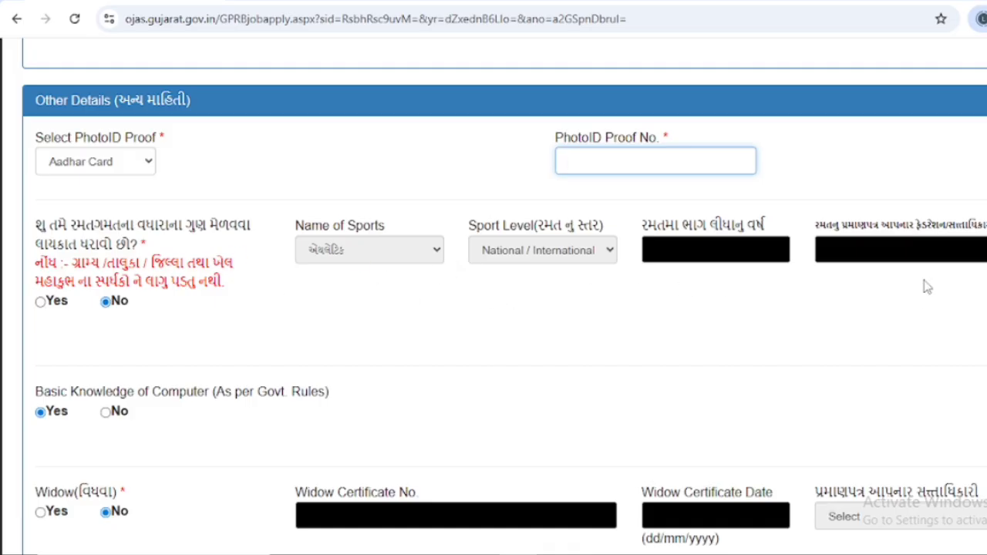
{"action": "scroll", "coordinate": [858, 282], "scroll_direction": "down", "scroll_amount": 1}
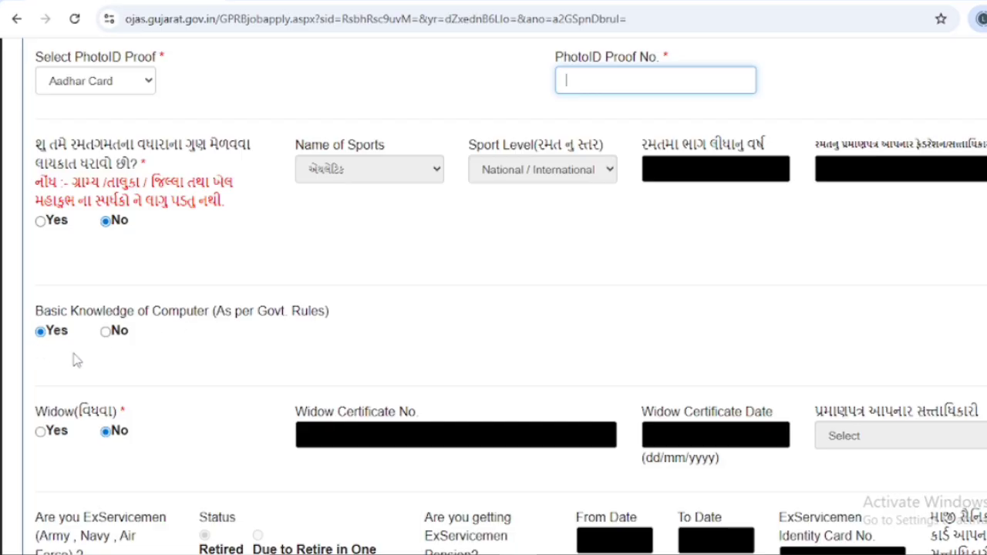
{"action": "scroll", "coordinate": [120, 362], "scroll_direction": "down", "scroll_amount": 1}
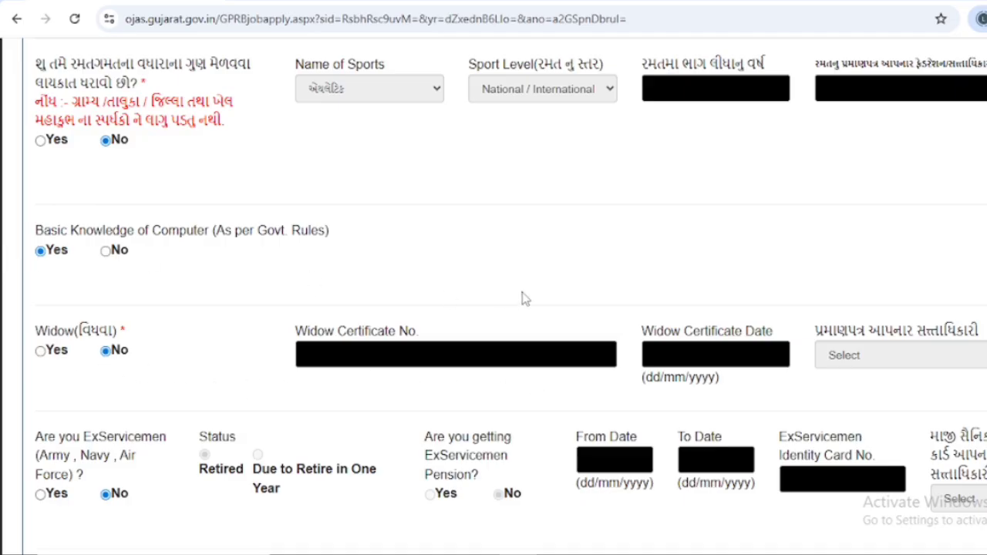
{"action": "scroll", "coordinate": [907, 368], "scroll_direction": "down", "scroll_amount": 2}
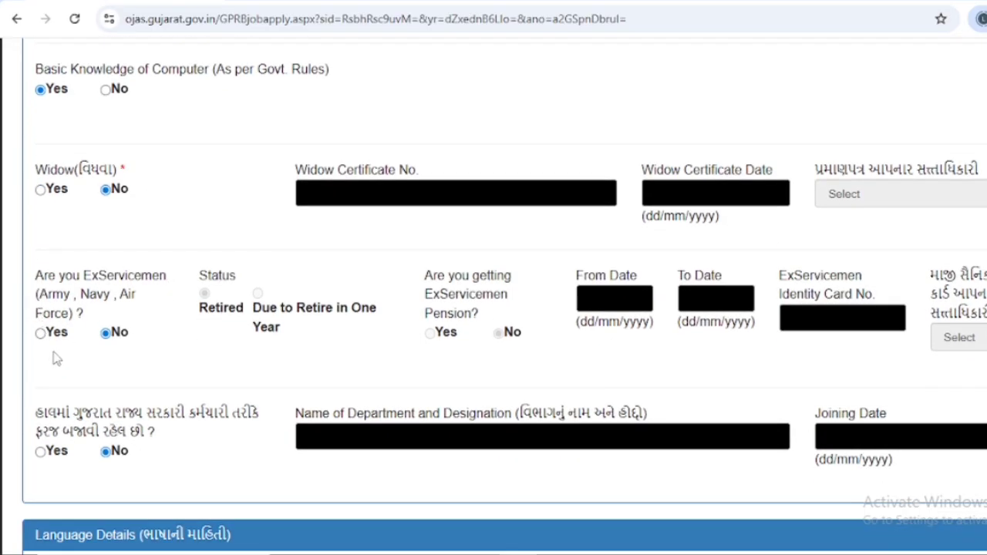
{"action": "scroll", "coordinate": [122, 348], "scroll_direction": "down", "scroll_amount": 1}
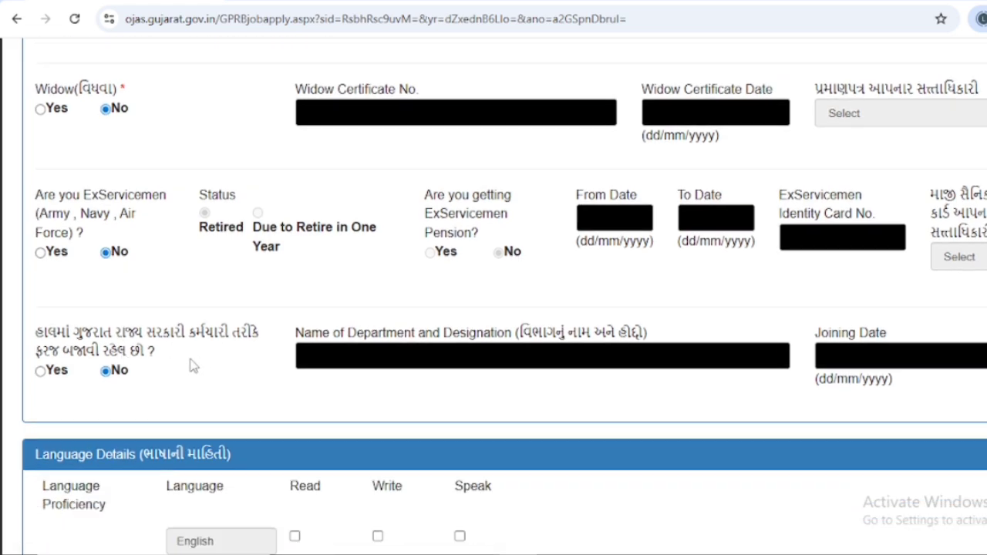
{"action": "scroll", "coordinate": [129, 374], "scroll_direction": "down", "scroll_amount": 1}
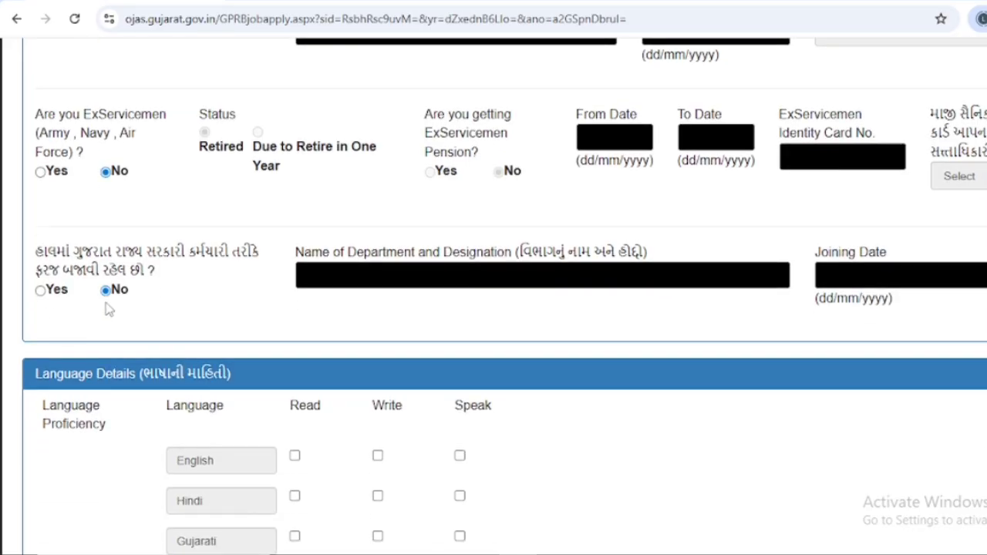
{"action": "scroll", "coordinate": [109, 309], "scroll_direction": "down", "scroll_amount": 1}
Step: Tick Read, Write and Speak for each of English, Hindi and Gujarati
{"action": "scroll", "coordinate": [110, 308], "scroll_direction": "down", "scroll_amount": 1}
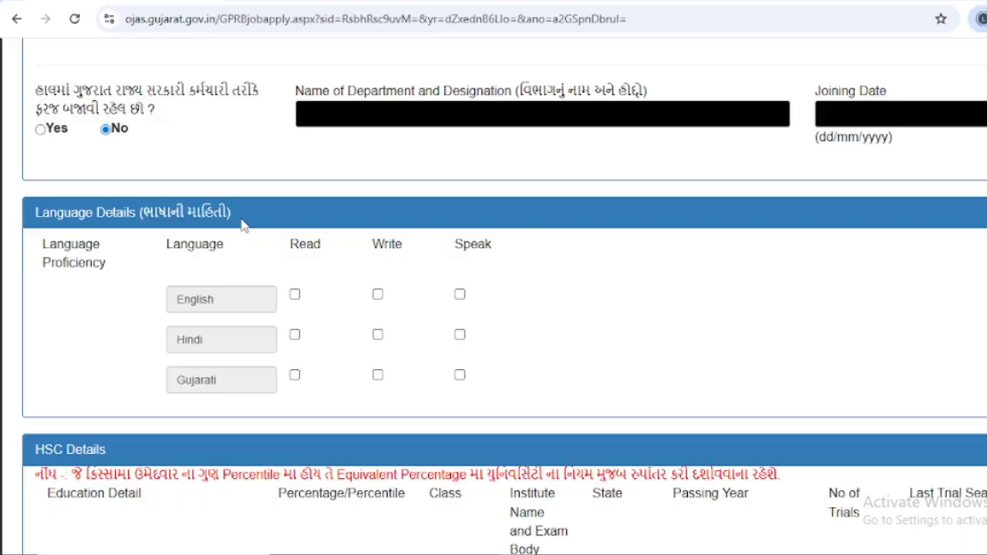
{"action": "left_click", "coordinate": [295, 299]}
{"action": "left_click", "coordinate": [378, 297]}
{"action": "left_click", "coordinate": [461, 299]}
{"action": "left_click", "coordinate": [294, 336]}
{"action": "left_click", "coordinate": [377, 335]}
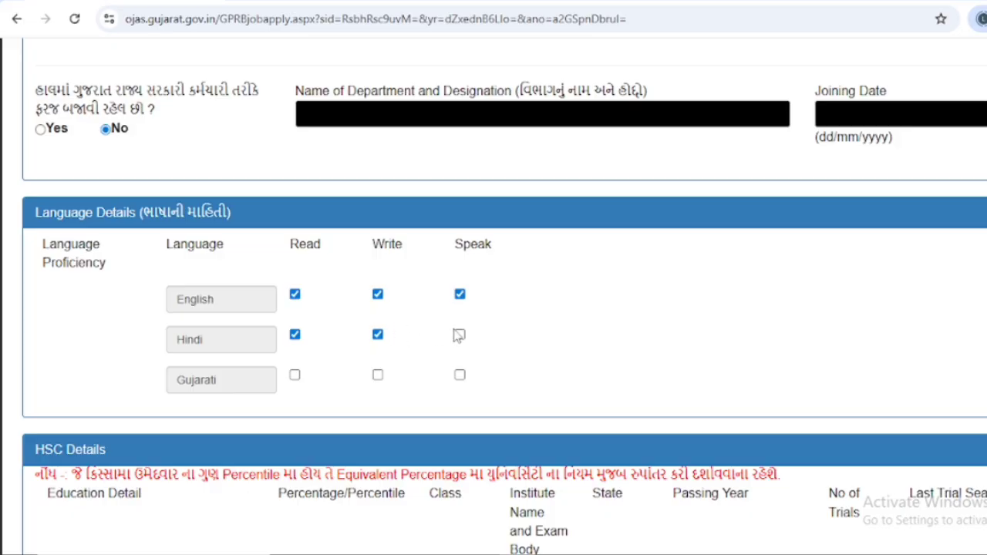
{"action": "left_click", "coordinate": [458, 336]}
{"action": "left_click", "coordinate": [459, 375]}
{"action": "left_click", "coordinate": [377, 376]}
{"action": "left_click", "coordinate": [295, 376]}
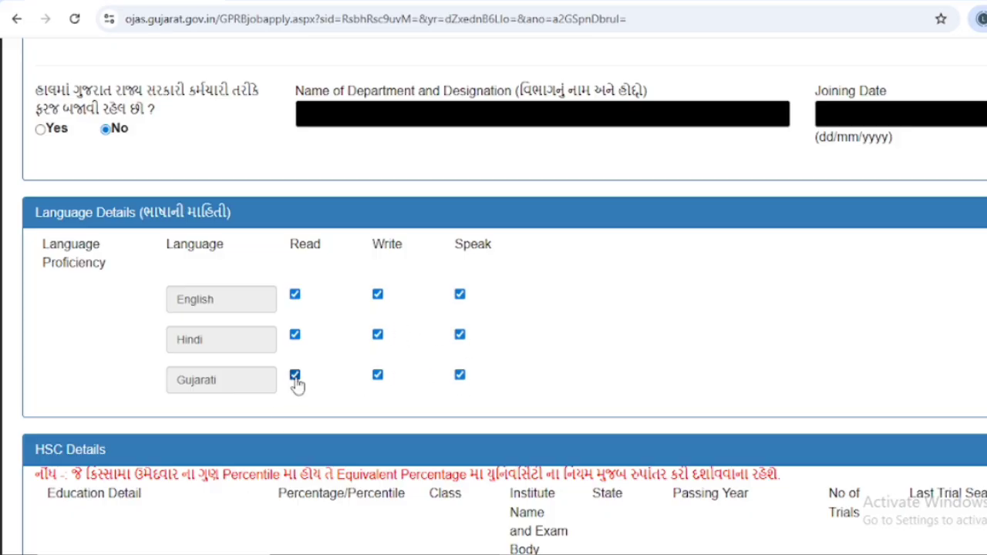
{"action": "scroll", "coordinate": [470, 324], "scroll_direction": "down", "scroll_amount": 2}
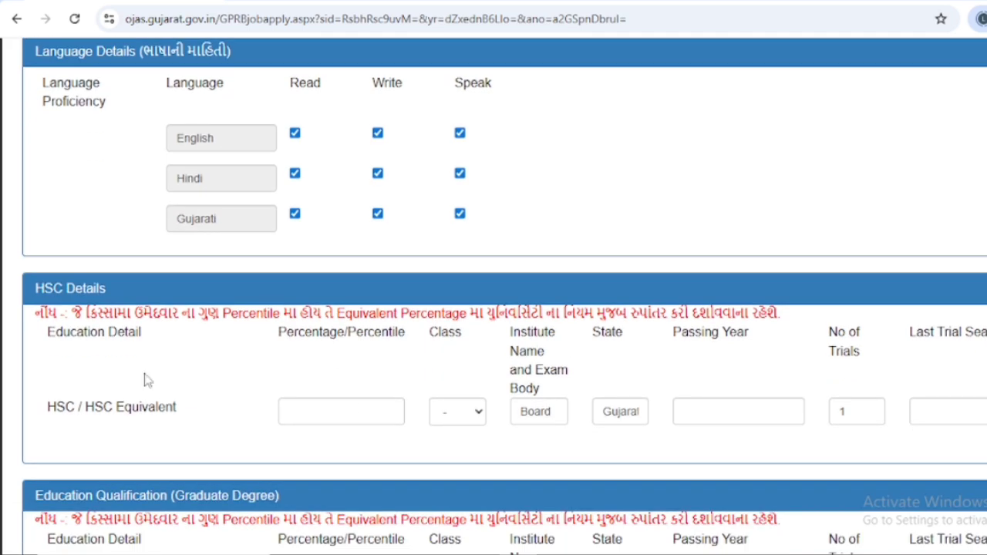
Step: Choose Second as HSC class, then move through Board, State, Passing Year, No of Trials, Last Trial
{"action": "left_click", "coordinate": [313, 407]}
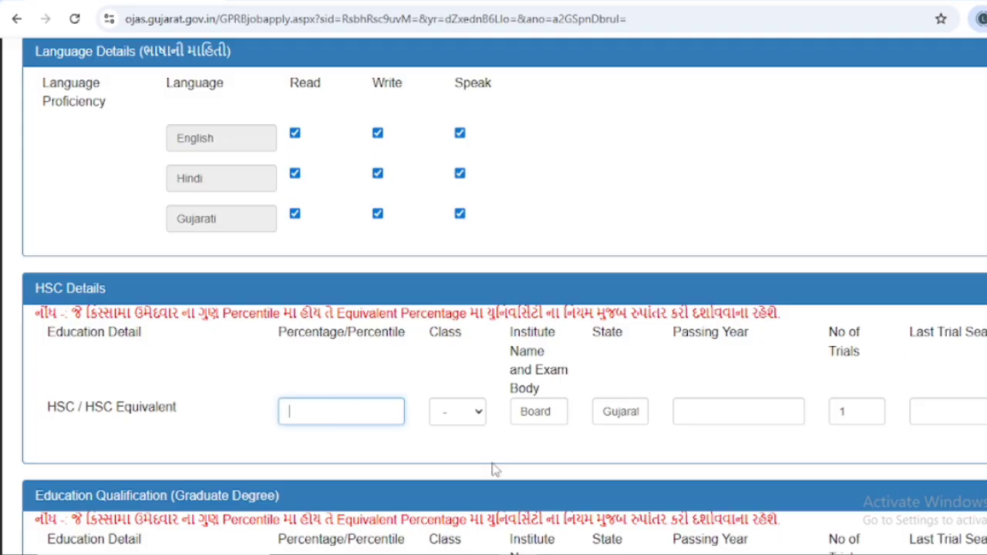
{"action": "left_click", "coordinate": [471, 417]}
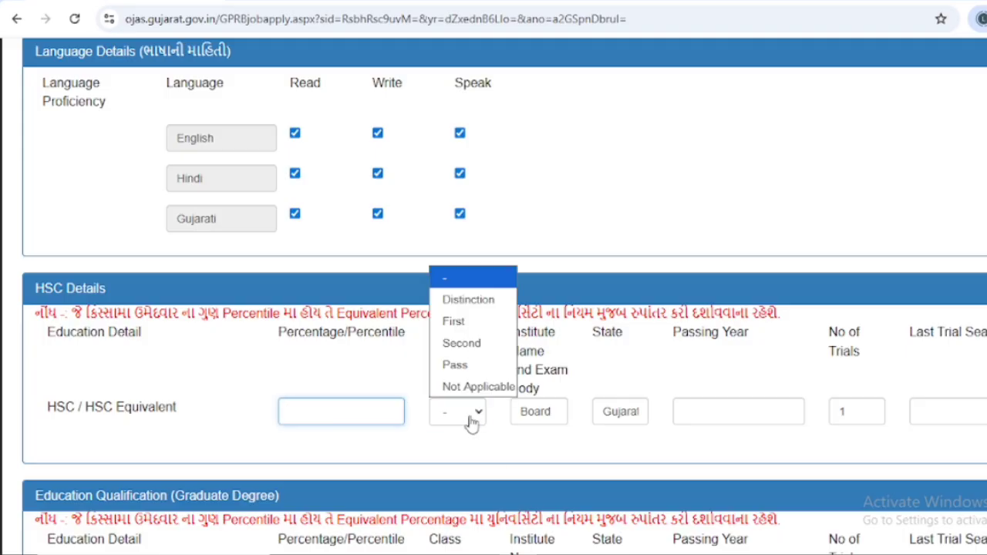
{"action": "left_click", "coordinate": [468, 346]}
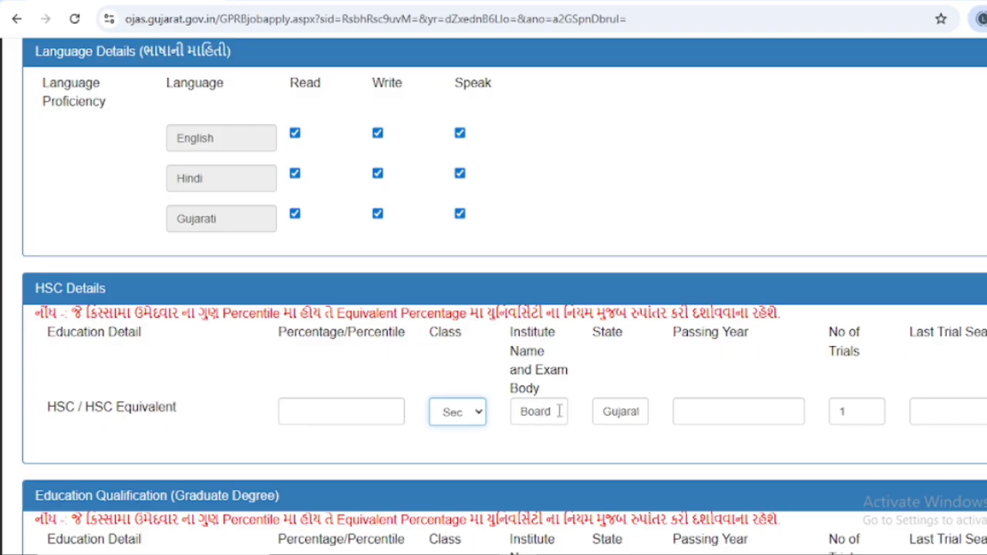
{"action": "left_click_drag", "start_coordinate": [560, 410], "coordinate": [516, 414]}
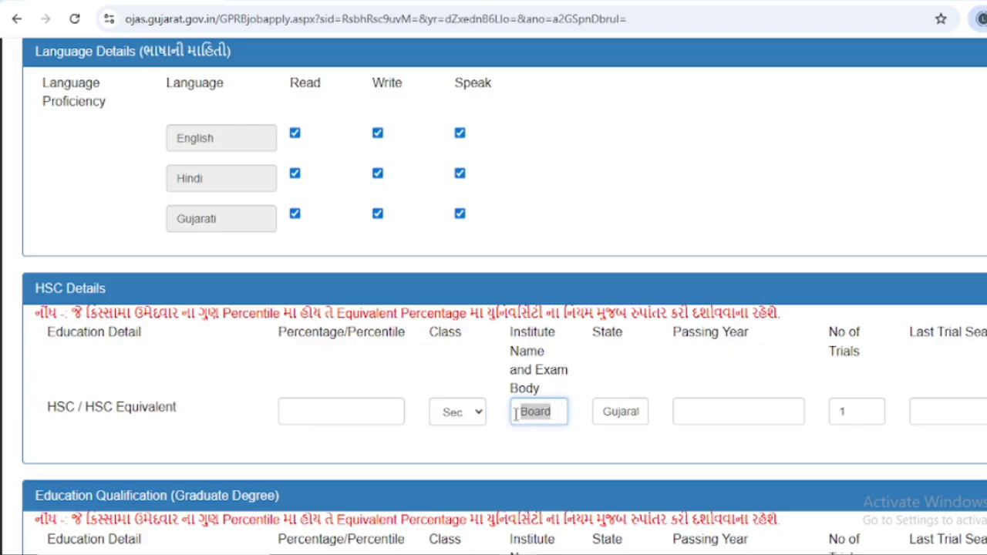
{"action": "left_click", "coordinate": [637, 411]}
{"action": "left_click", "coordinate": [699, 416]}
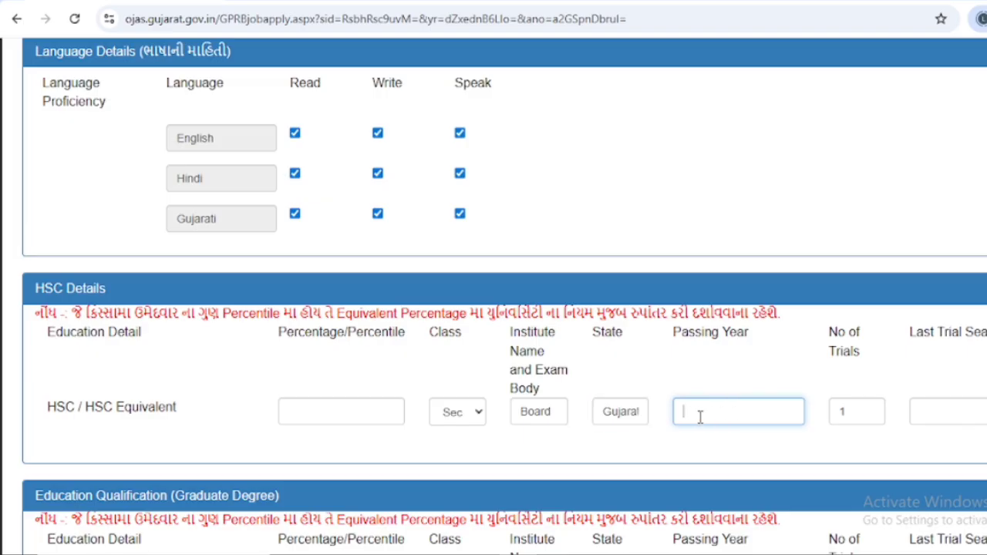
{"action": "left_click", "coordinate": [858, 406]}
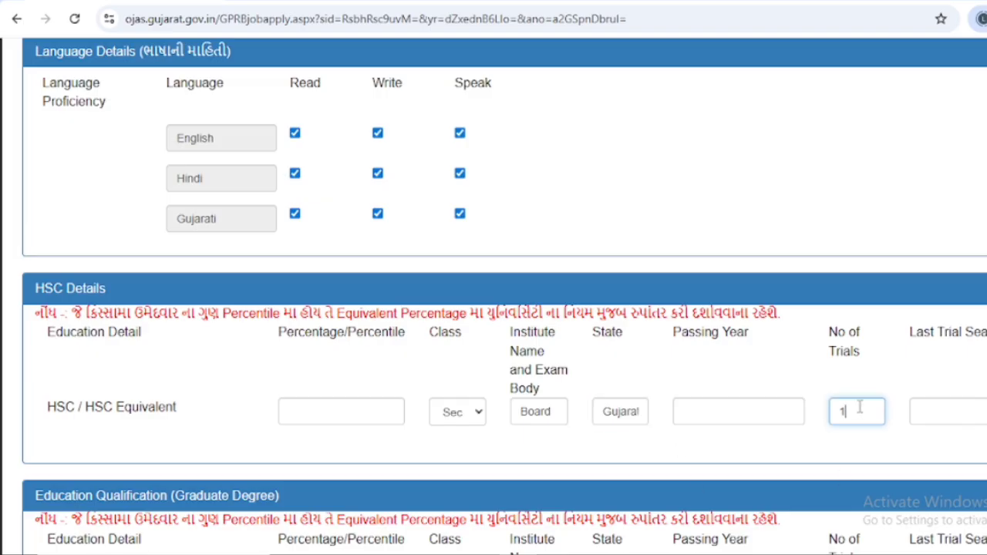
{"action": "left_click", "coordinate": [977, 416]}
{"action": "scroll", "coordinate": [940, 420], "scroll_direction": "down", "scroll_amount": 2}
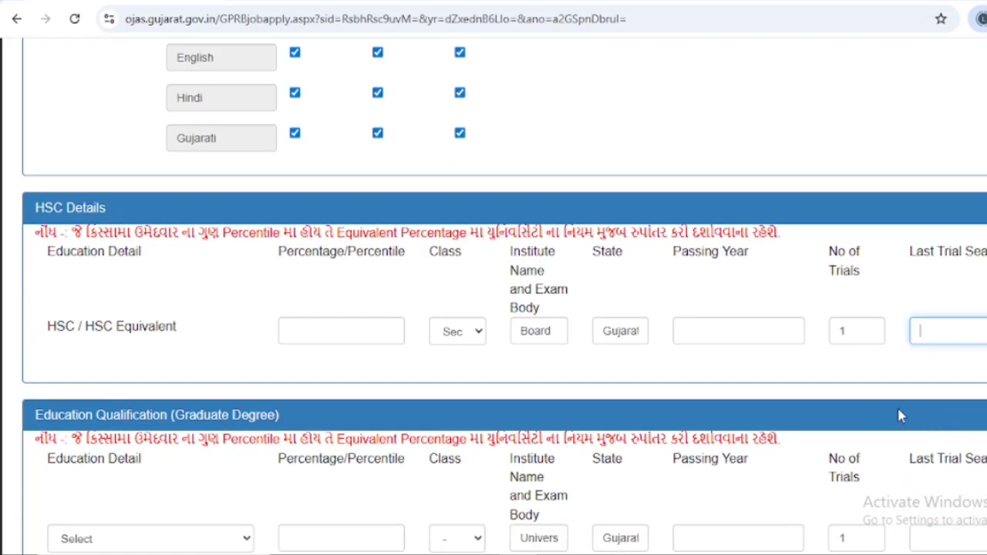
{"action": "scroll", "coordinate": [819, 417], "scroll_direction": "down", "scroll_amount": 1}
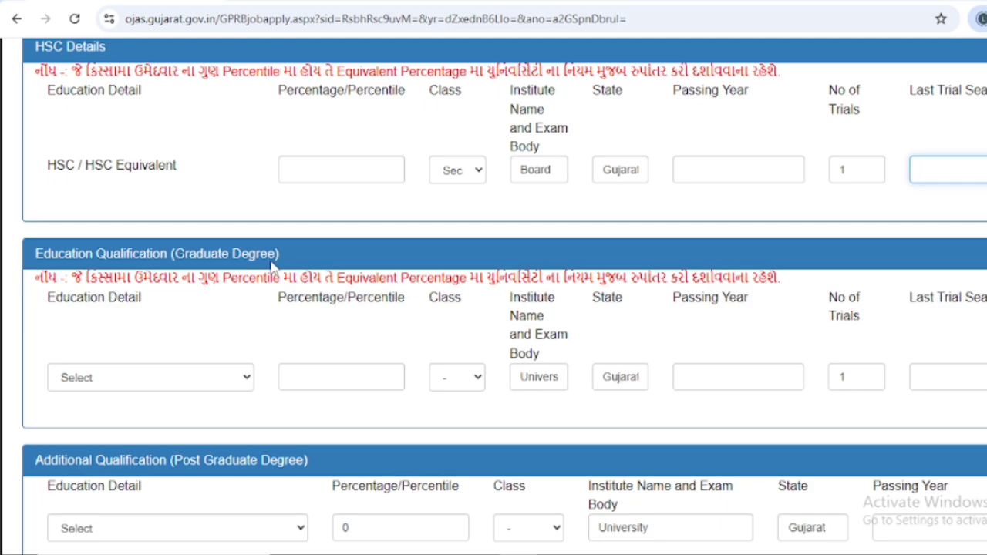
{"action": "left_click", "coordinate": [184, 380]}
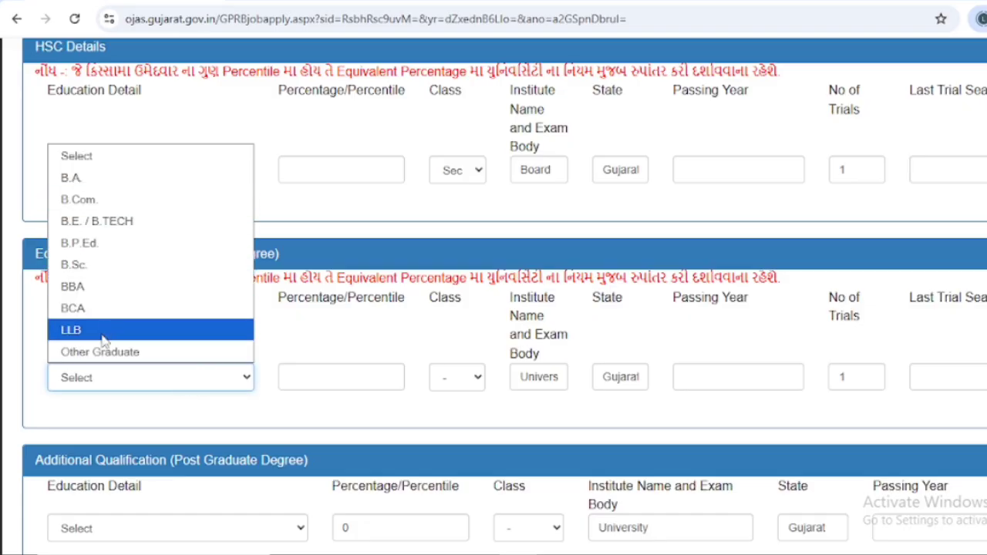
{"action": "left_click", "coordinate": [320, 377]}
{"action": "left_click", "coordinate": [445, 377]}
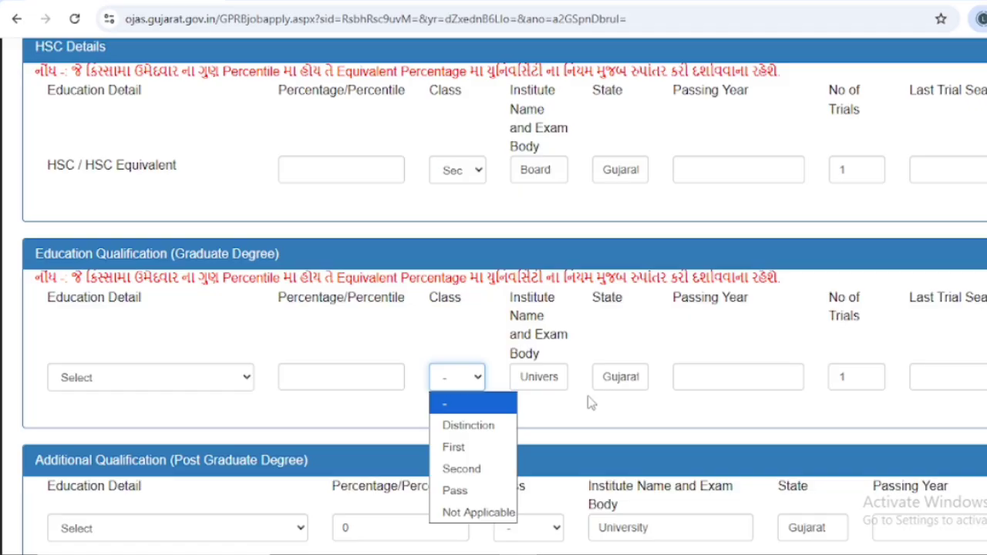
{"action": "left_click", "coordinate": [555, 373]}
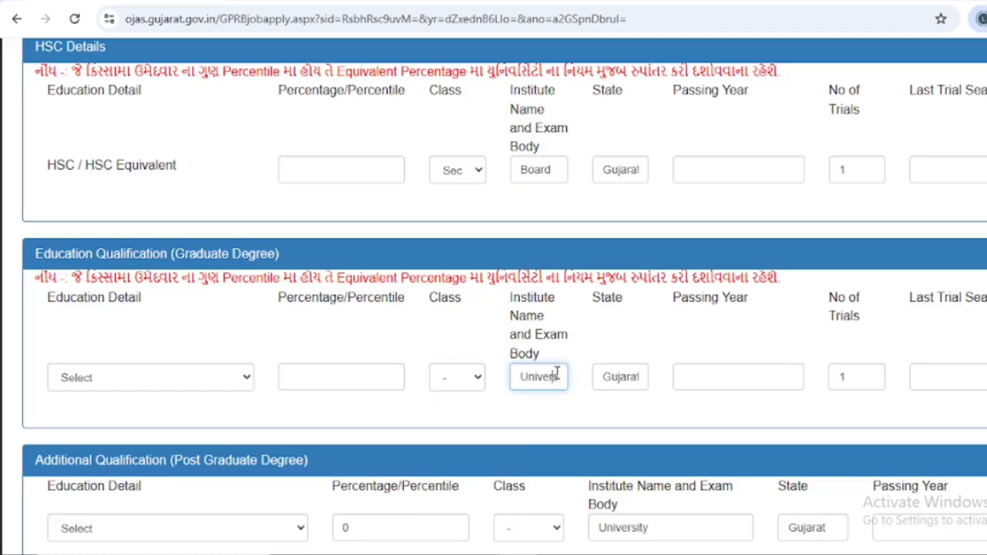
{"action": "left_click", "coordinate": [611, 377]}
{"action": "left_click", "coordinate": [719, 379]}
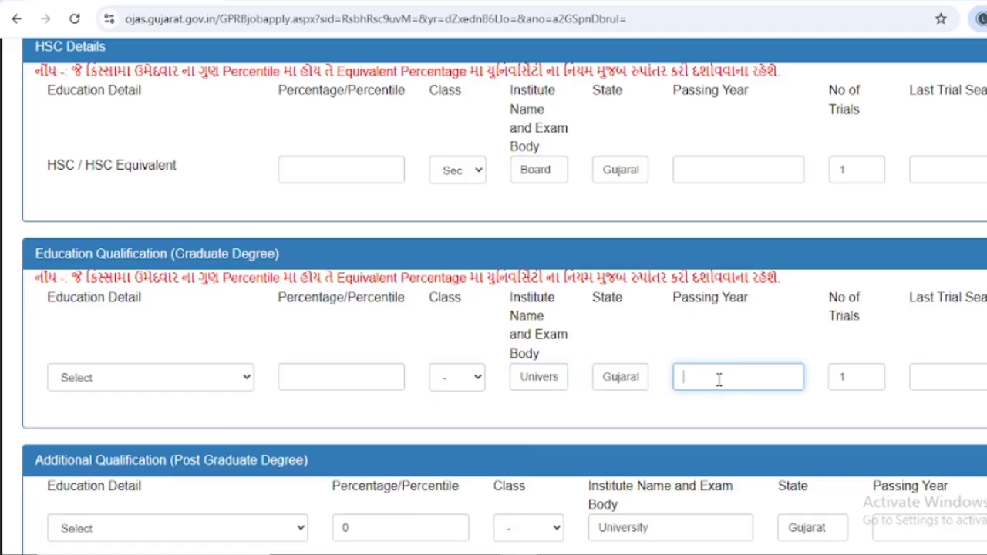
{"action": "left_click", "coordinate": [865, 376]}
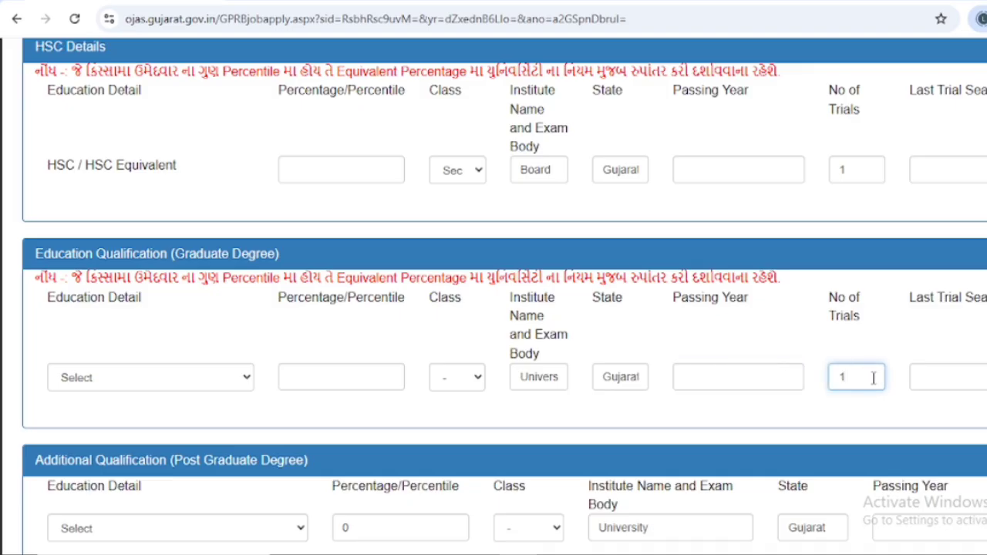
{"action": "left_click", "coordinate": [949, 381]}
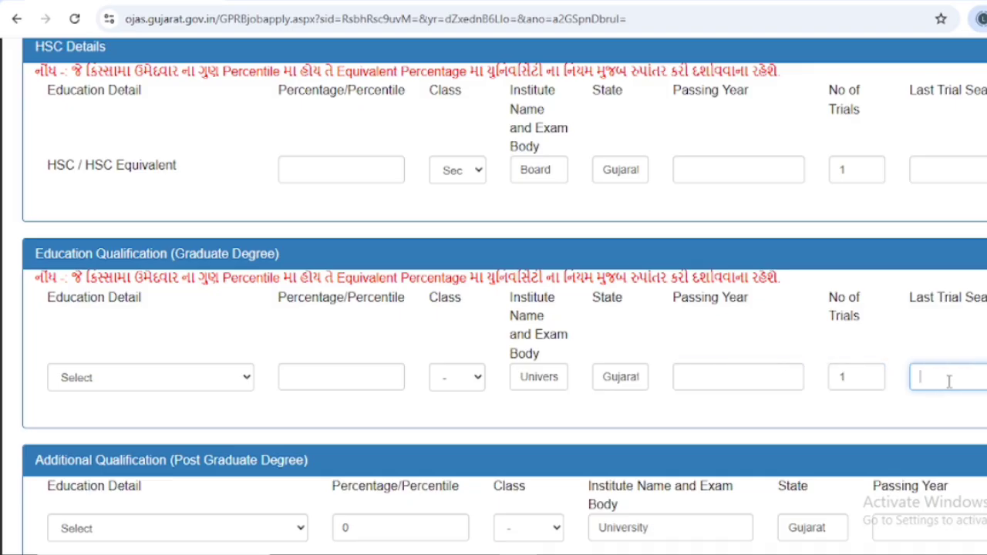
{"action": "scroll", "coordinate": [941, 378], "scroll_direction": "down", "scroll_amount": 2}
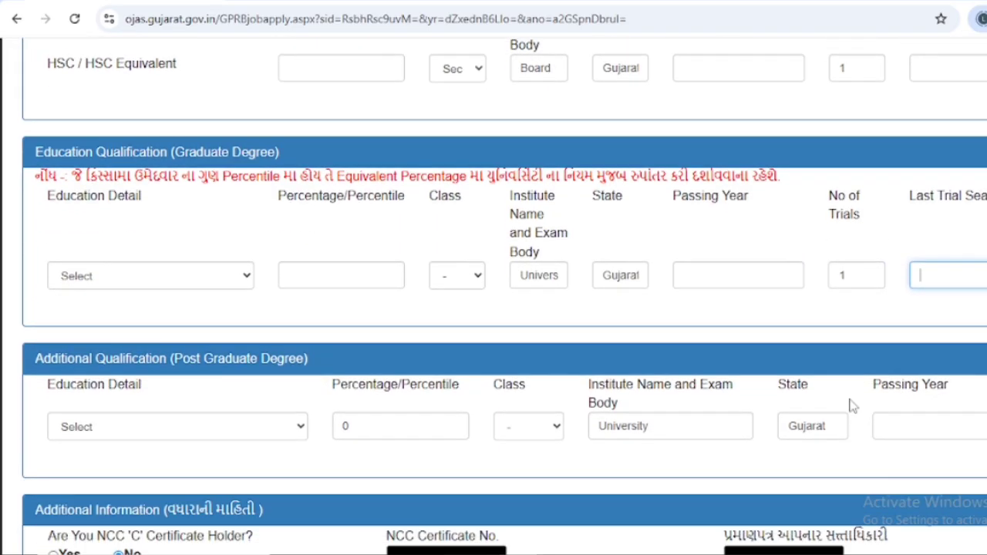
{"action": "scroll", "coordinate": [121, 293], "scroll_direction": "down", "scroll_amount": 1}
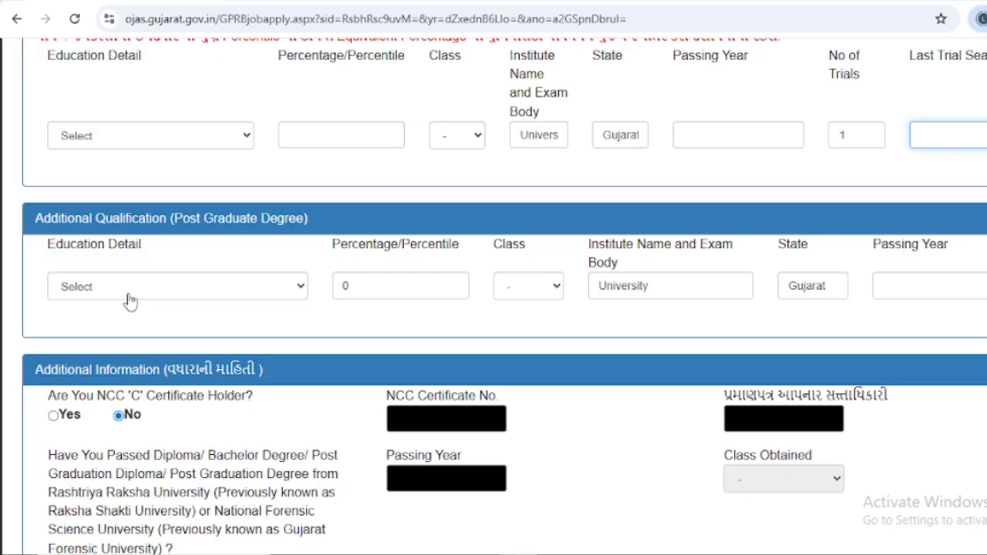
{"action": "left_click", "coordinate": [133, 293]}
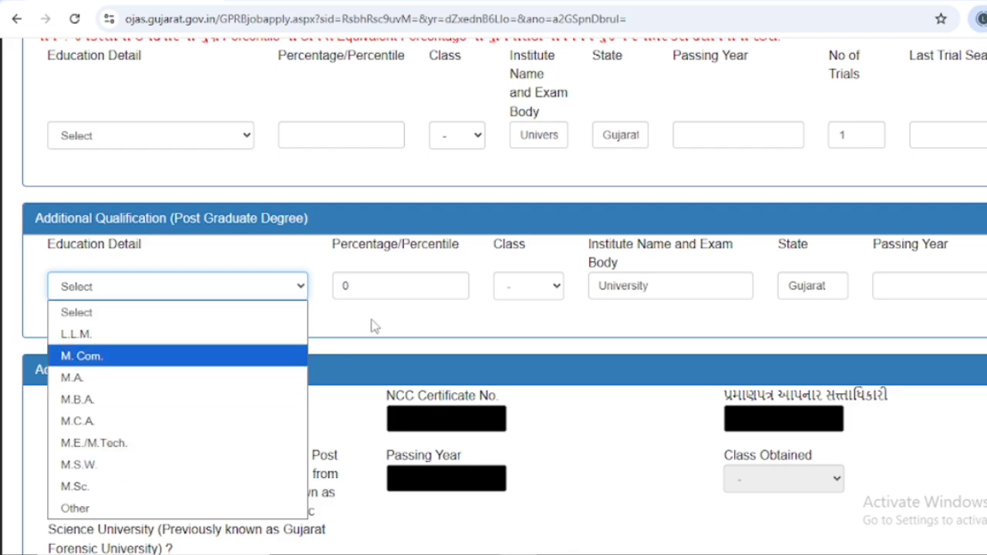
{"action": "left_click", "coordinate": [413, 288]}
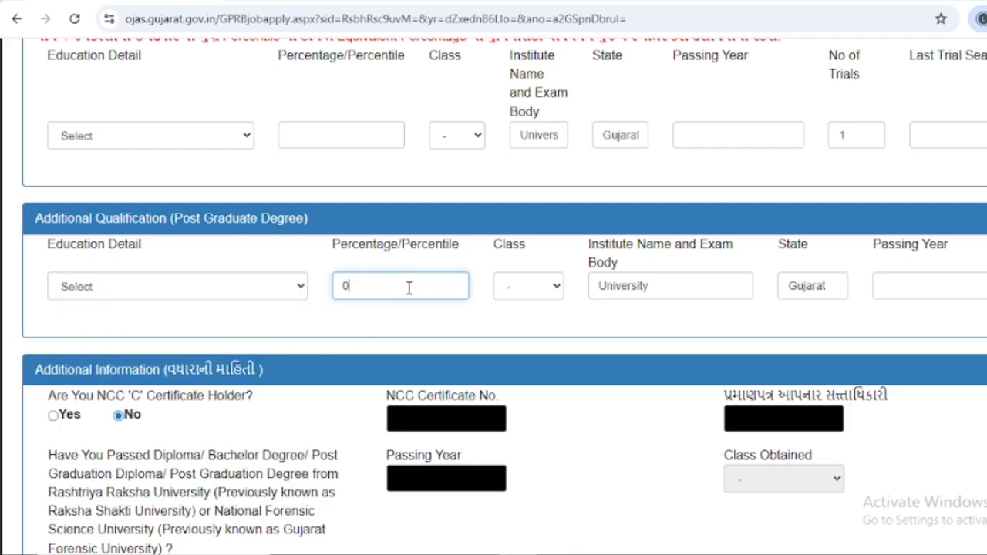
{"action": "left_click", "coordinate": [673, 287]}
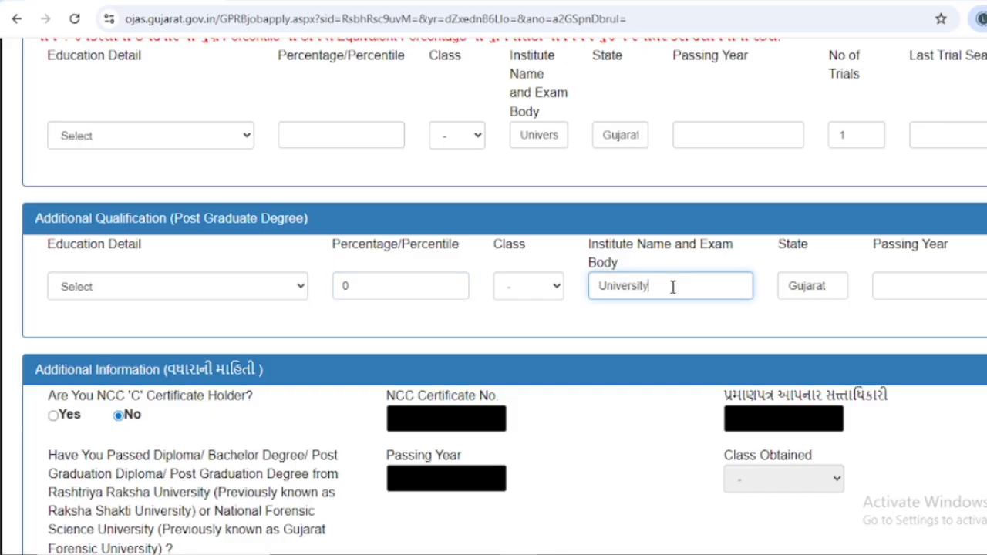
{"action": "left_click", "coordinate": [843, 288]}
{"action": "left_click", "coordinate": [887, 288]}
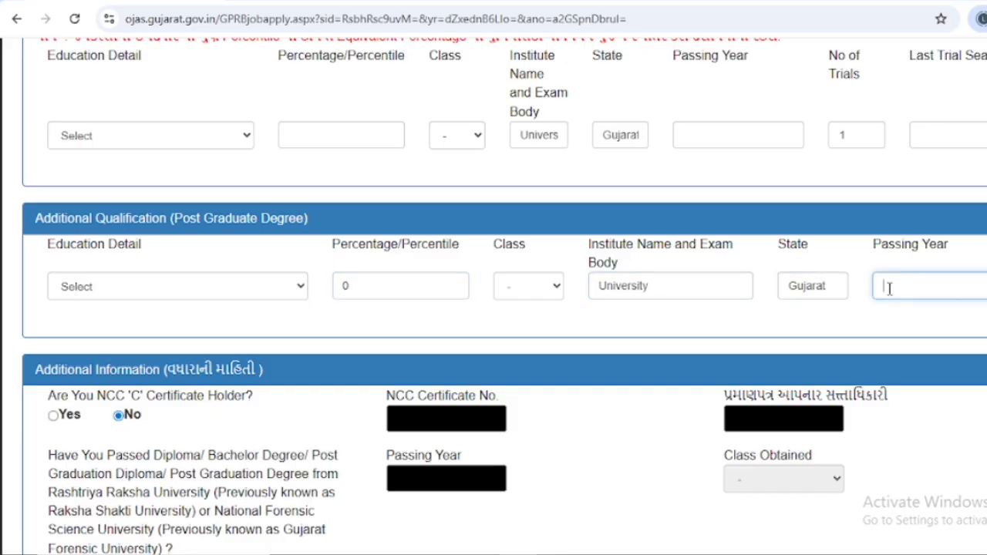
{"action": "scroll", "coordinate": [645, 367], "scroll_direction": "down", "scroll_amount": 1}
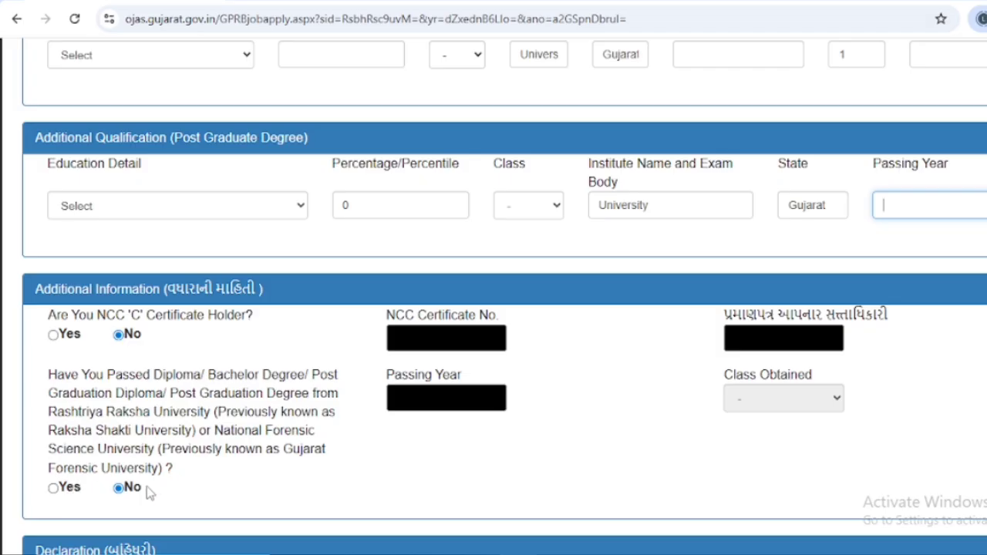
Step: Answer Yes to the Declaration and save, getting the online acceptance receipt with application number
{"action": "scroll", "coordinate": [149, 494], "scroll_direction": "down", "scroll_amount": 1}
{"action": "scroll", "coordinate": [148, 497], "scroll_direction": "down", "scroll_amount": 1}
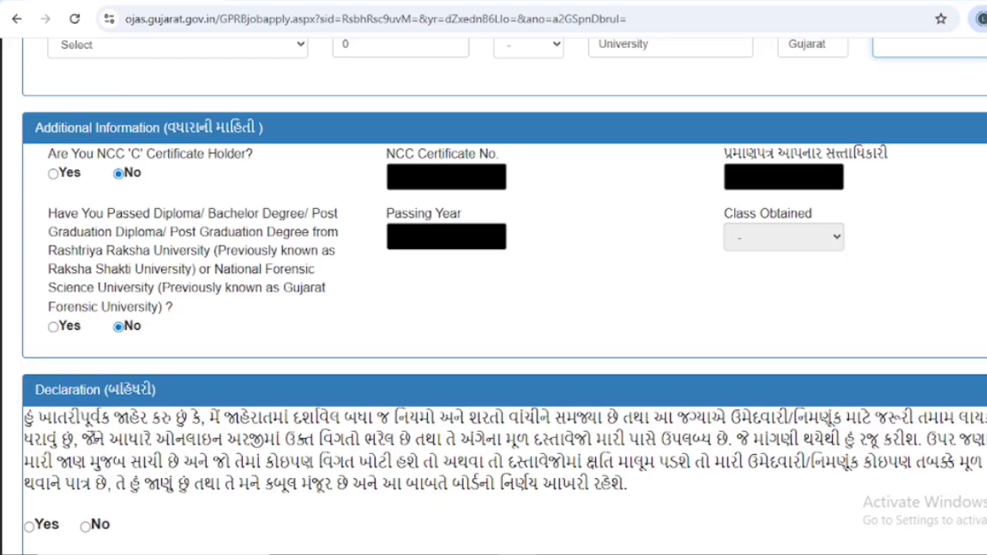
{"action": "scroll", "coordinate": [94, 438], "scroll_direction": "down", "scroll_amount": 1}
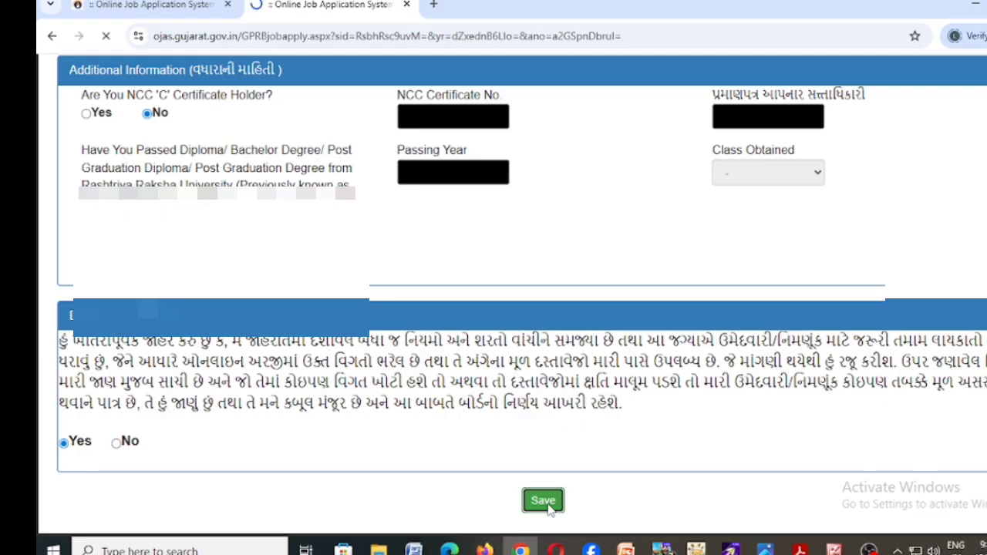
{"action": "left_click", "coordinate": [542, 516]}
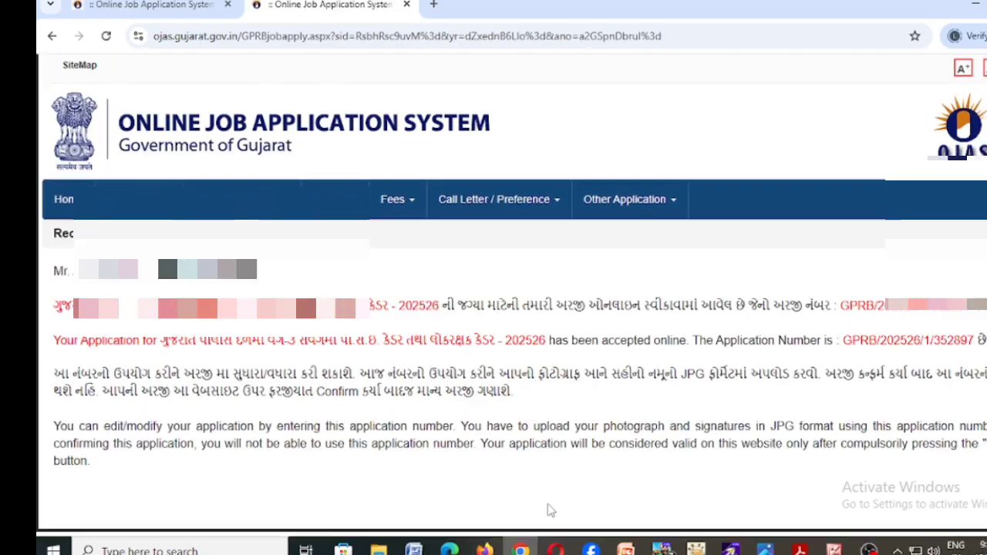
Step: Highlight the application number on the receipt and show the Online Application menu options
{"action": "scroll", "coordinate": [549, 510], "scroll_direction": "down", "scroll_amount": 2}
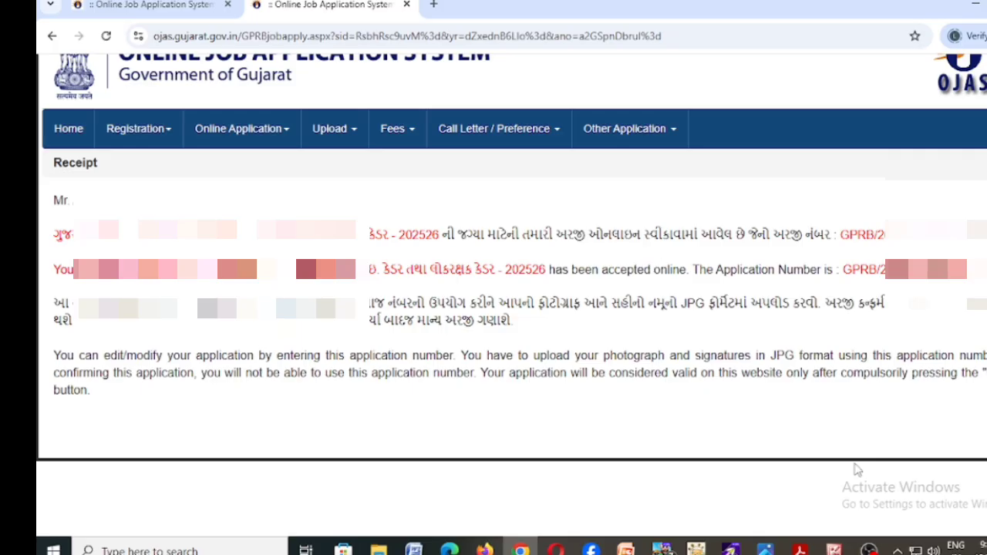
{"action": "left_click_drag", "start_coordinate": [840, 234], "coordinate": [967, 234]}
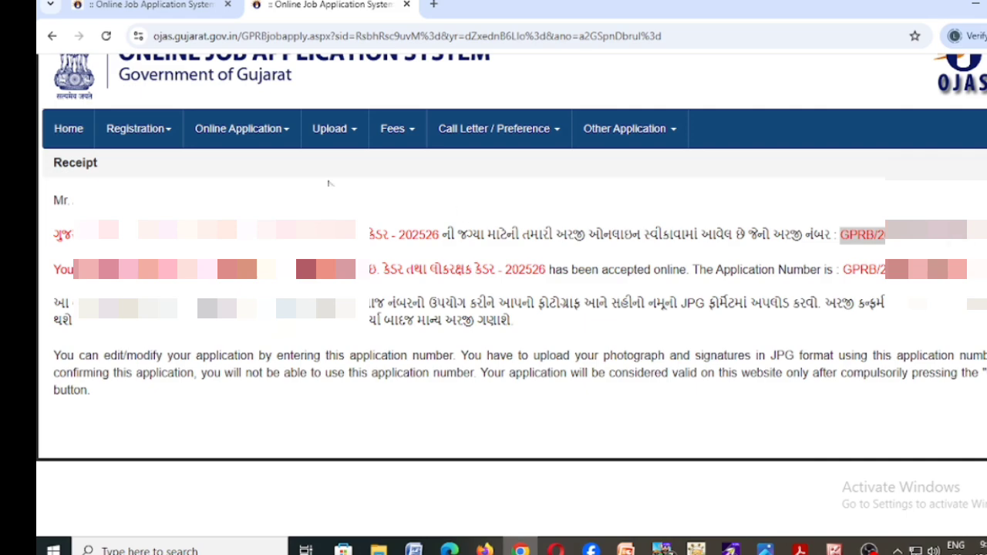
{"action": "left_click", "coordinate": [262, 143]}
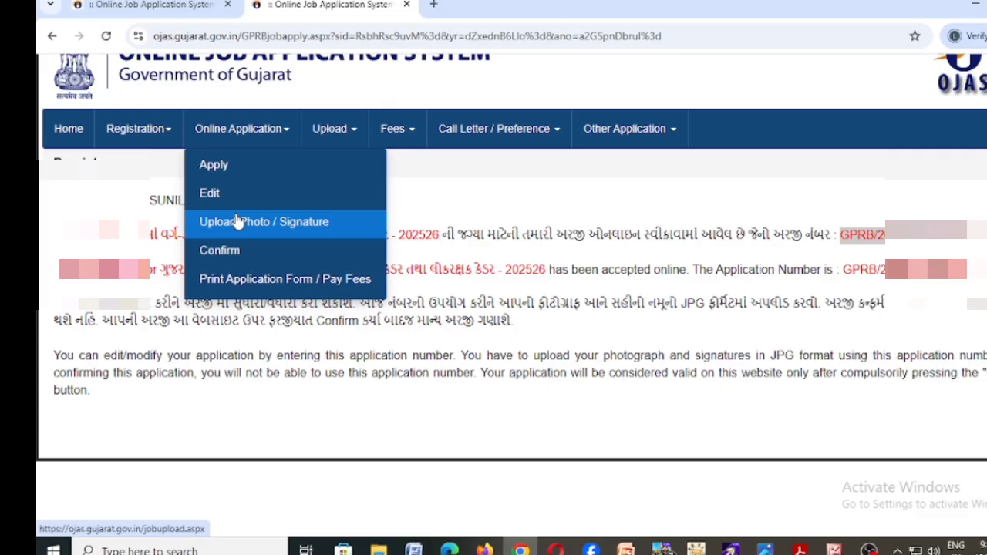
Step: Open the Upload Photograph and Signature page and enter the pasted application number and the applicant's birth date
{"action": "left_click", "coordinate": [239, 221]}
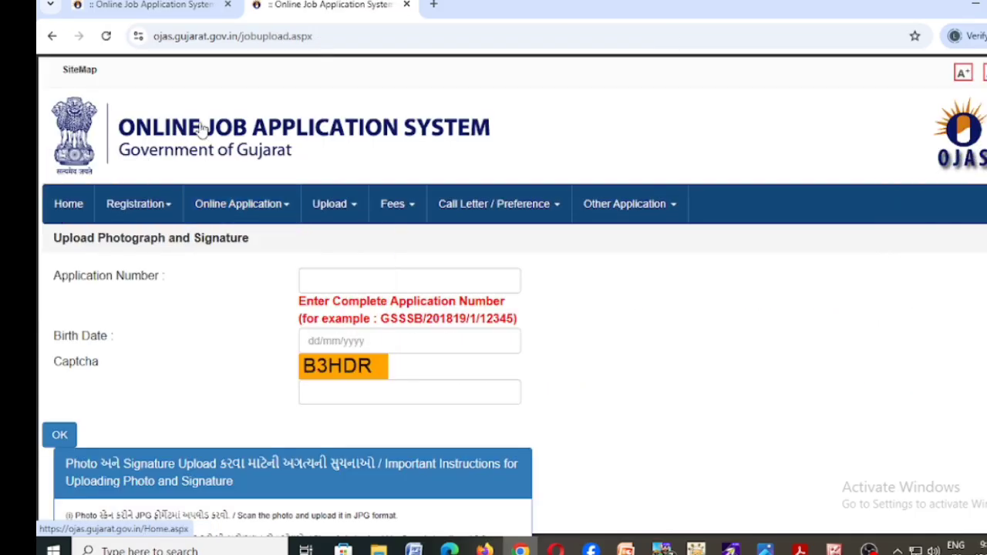
{"action": "left_click", "coordinate": [399, 274]}
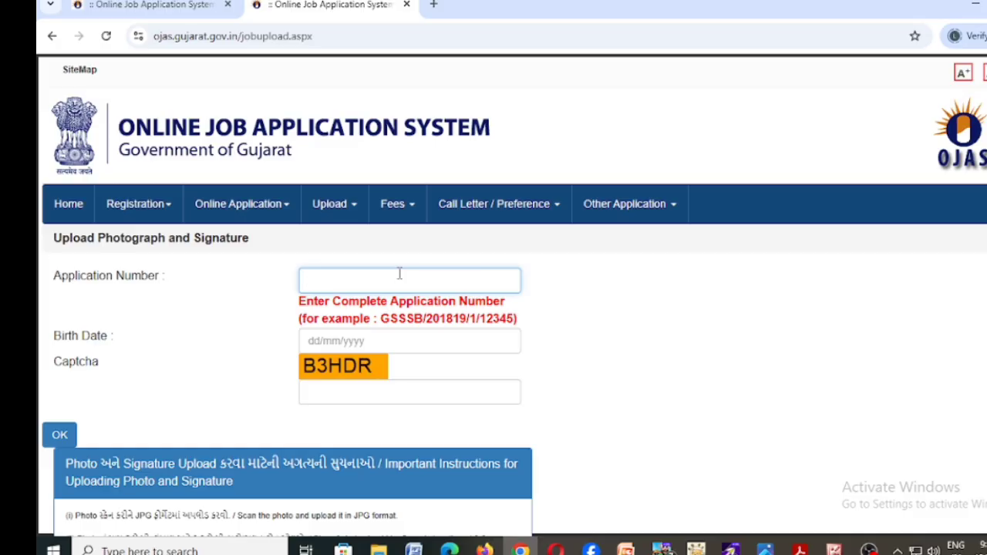
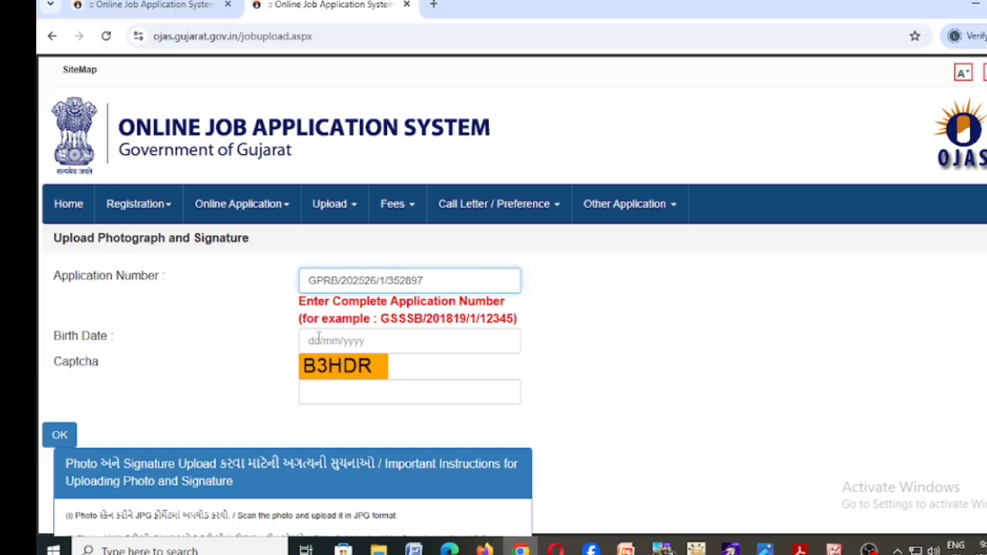
{"action": "left_click", "coordinate": [307, 342]}
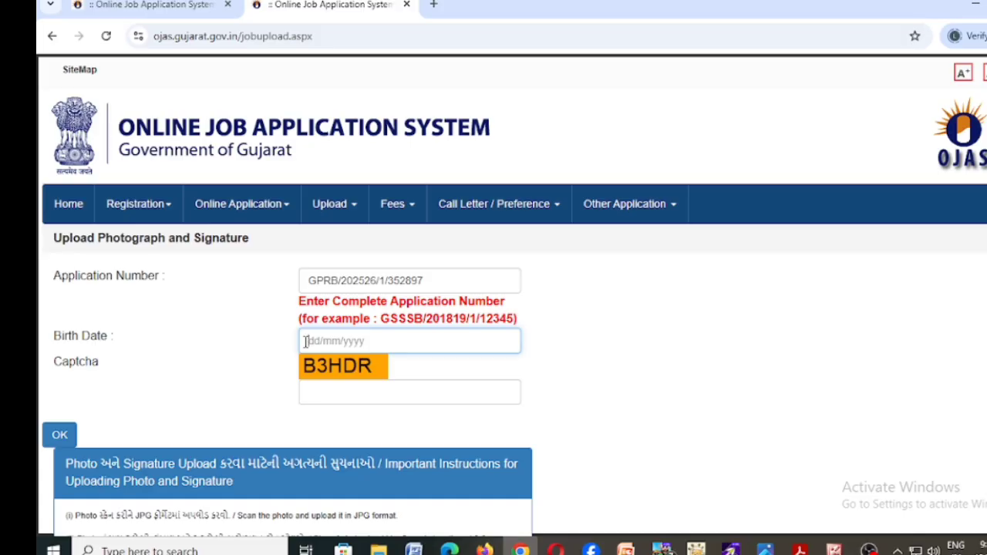
{"action": "left_click", "coordinate": [307, 342]}
{"action": "type", "text": "14"}
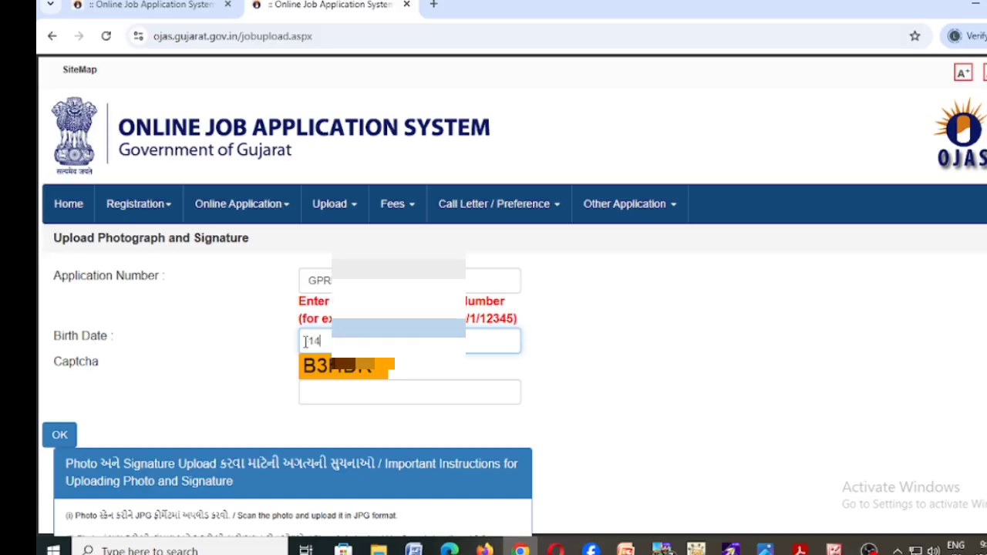
{"action": "type", "text": "/8"}
{"action": "key", "text": "BackSpace"}
{"action": "key", "text": "BackSpace"}
{"action": "type", "text": "/0"}
Step: Type the displayed captcha text into the captcha field
{"action": "left_click", "coordinate": [312, 392]}
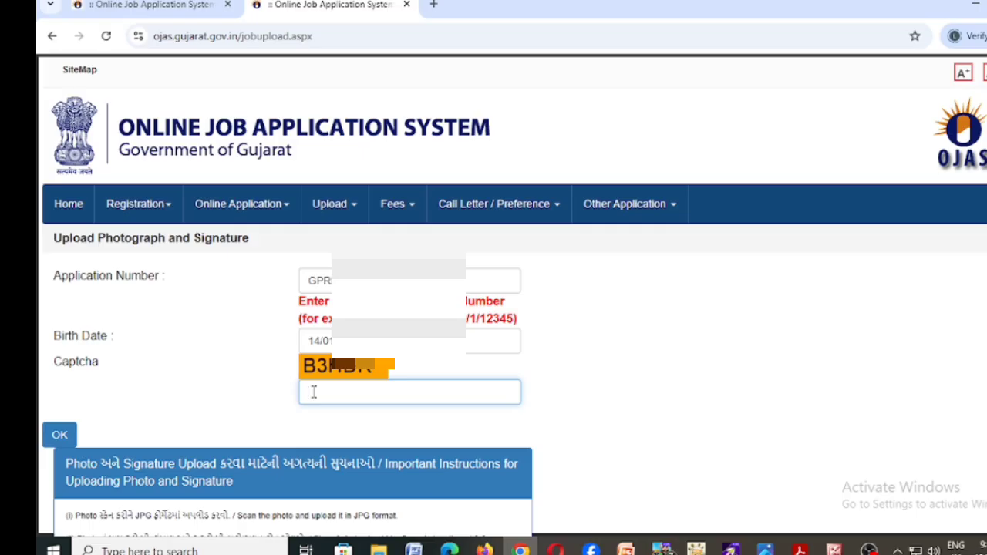
{"action": "type", "text": "B3"}
{"action": "type", "text": "HDR"}
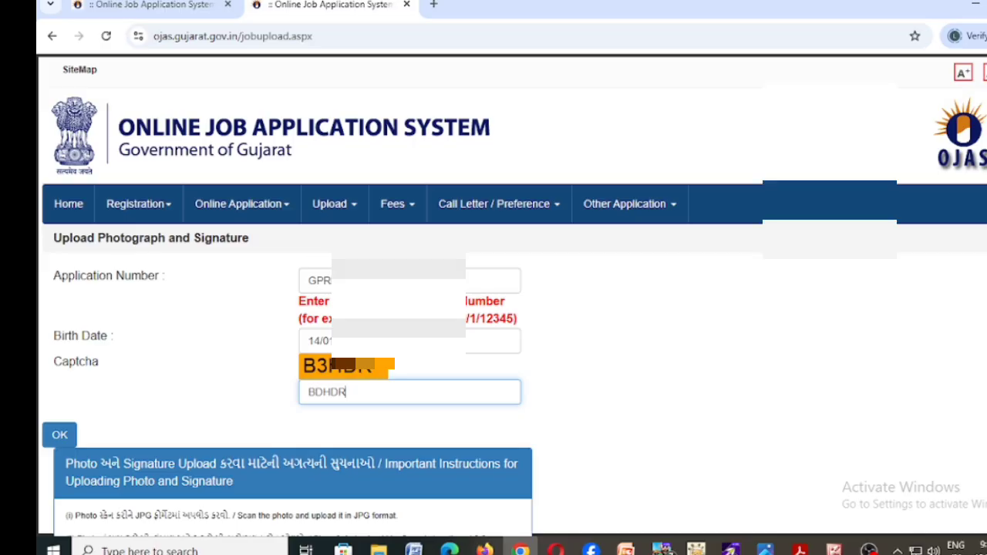
{"action": "scroll", "coordinate": [511, 308], "scroll_direction": "down", "scroll_amount": 1}
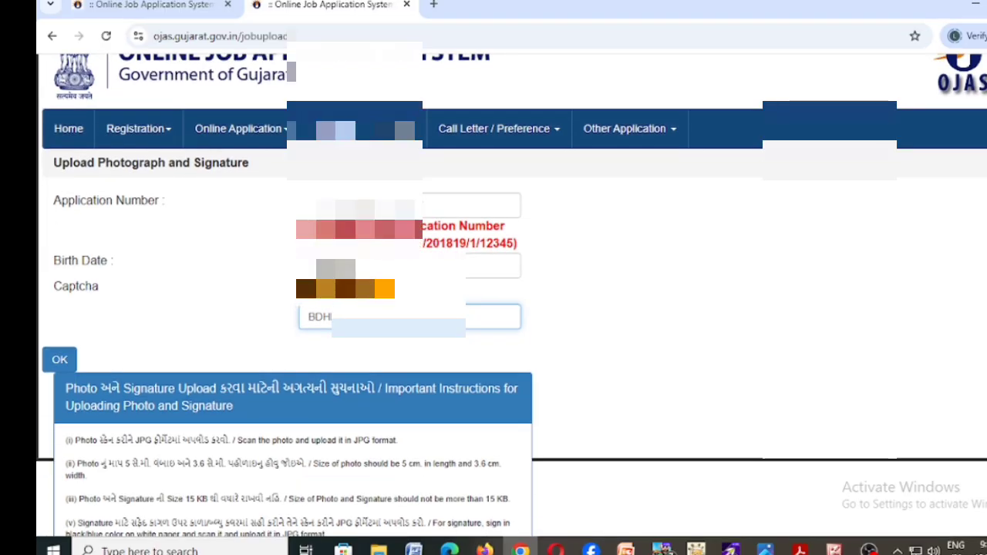
{"action": "scroll", "coordinate": [512, 309], "scroll_direction": "down", "scroll_amount": 1}
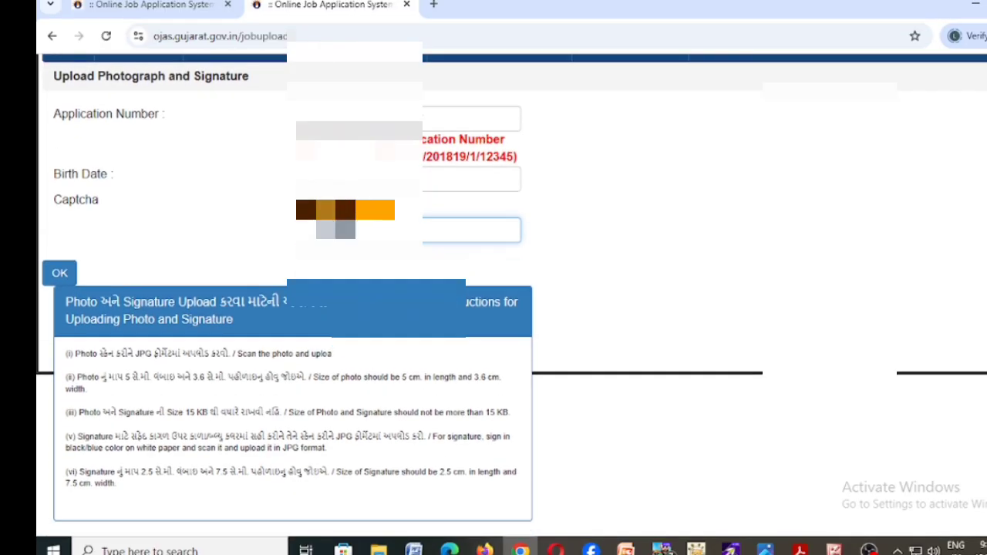
{"action": "scroll", "coordinate": [512, 308], "scroll_direction": "up", "scroll_amount": 1}
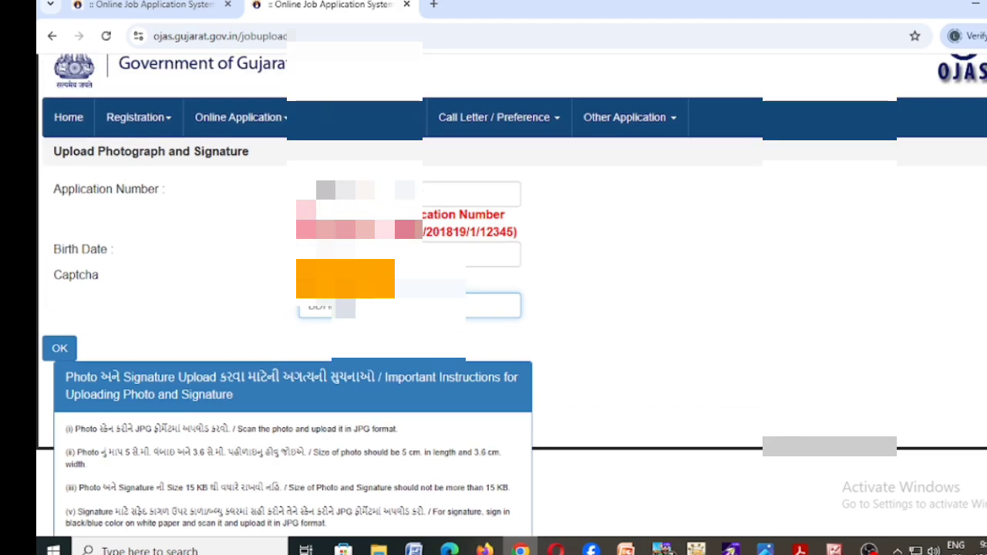
Step: Submit the entered details to load the application's photograph and signature upload section
{"action": "left_click", "coordinate": [51, 350]}
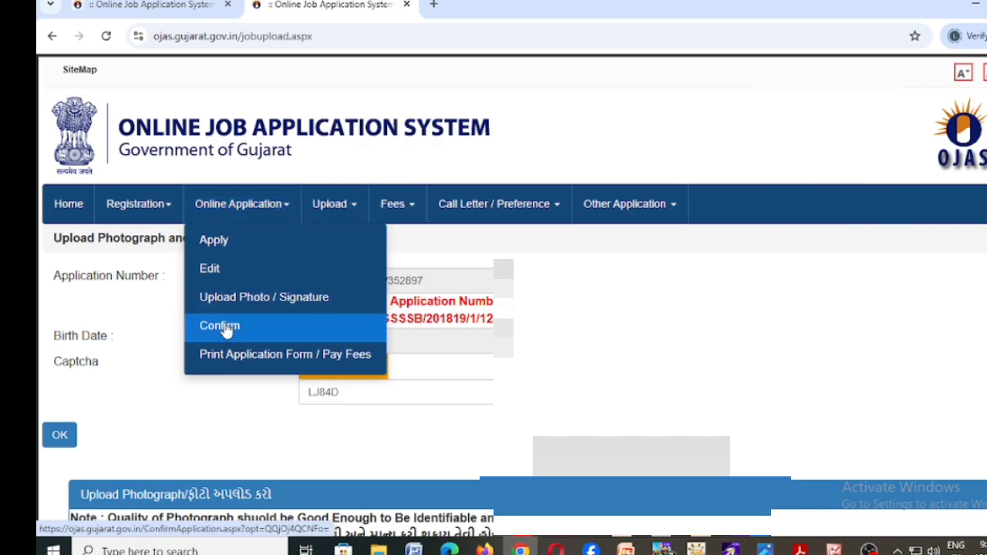
Step: On the Confirm Application page, paste the application number and enter the birth date and displayed captcha
{"action": "left_click", "coordinate": [219, 325]}
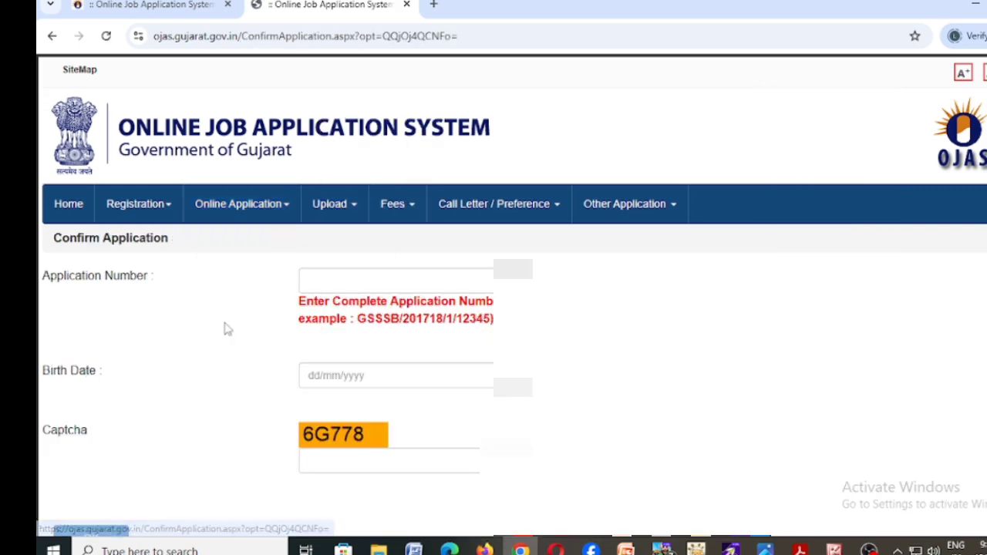
{"action": "left_click", "coordinate": [340, 285]}
{"action": "key", "text": "ctrl+v"}
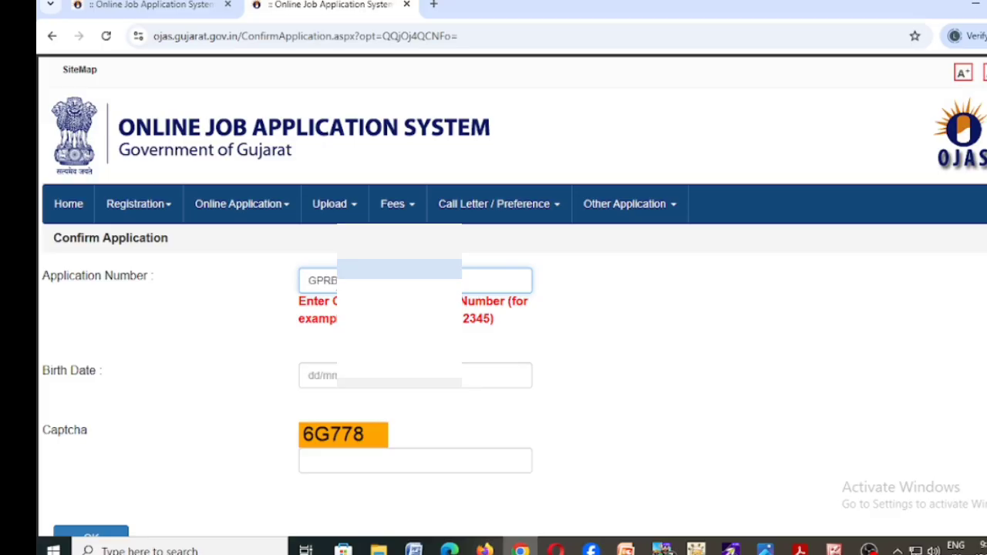
{"action": "left_click", "coordinate": [311, 376]}
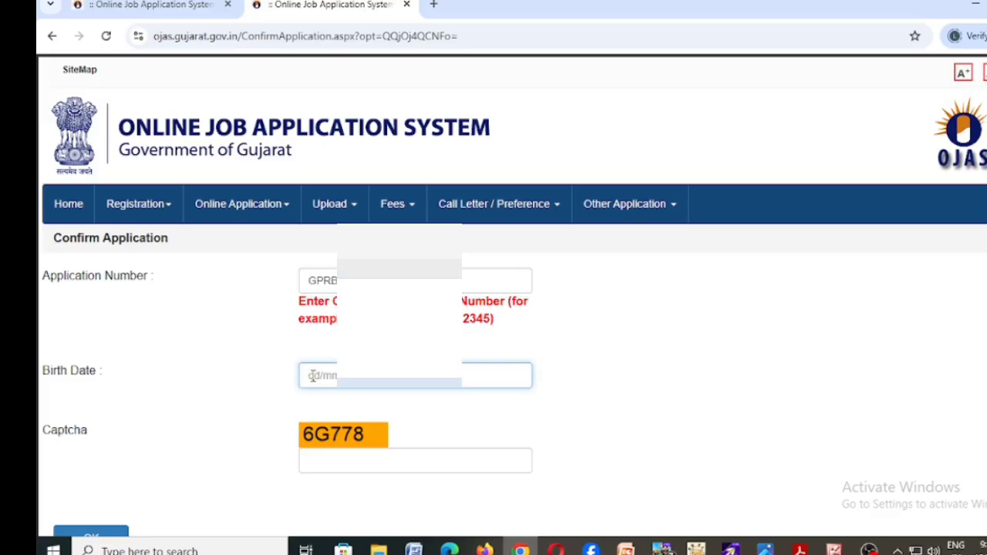
{"action": "type", "text": "14/01/"}
{"action": "left_click", "coordinate": [313, 459]}
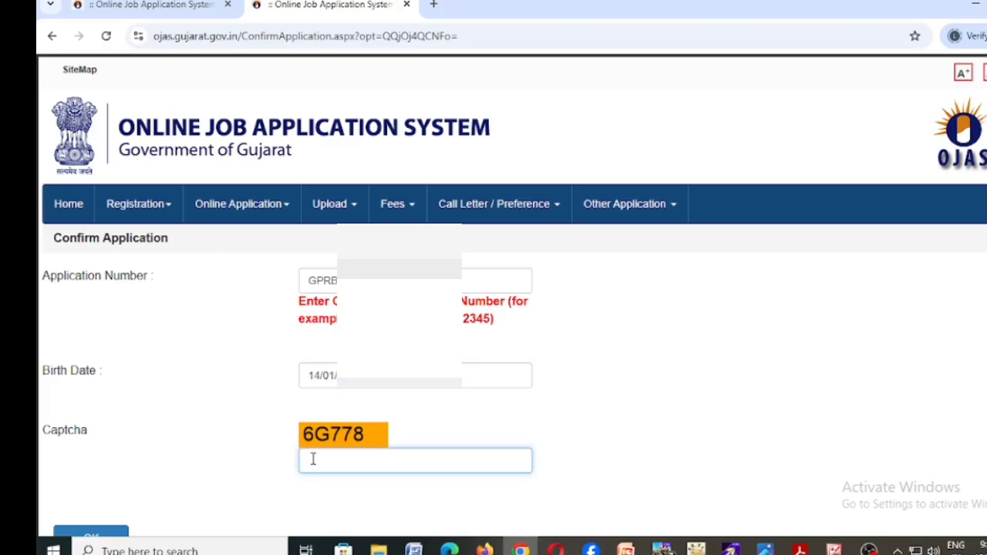
{"action": "type", "text": "6G778"}
{"action": "scroll", "coordinate": [877, 433], "scroll_direction": "down", "scroll_amount": 1}
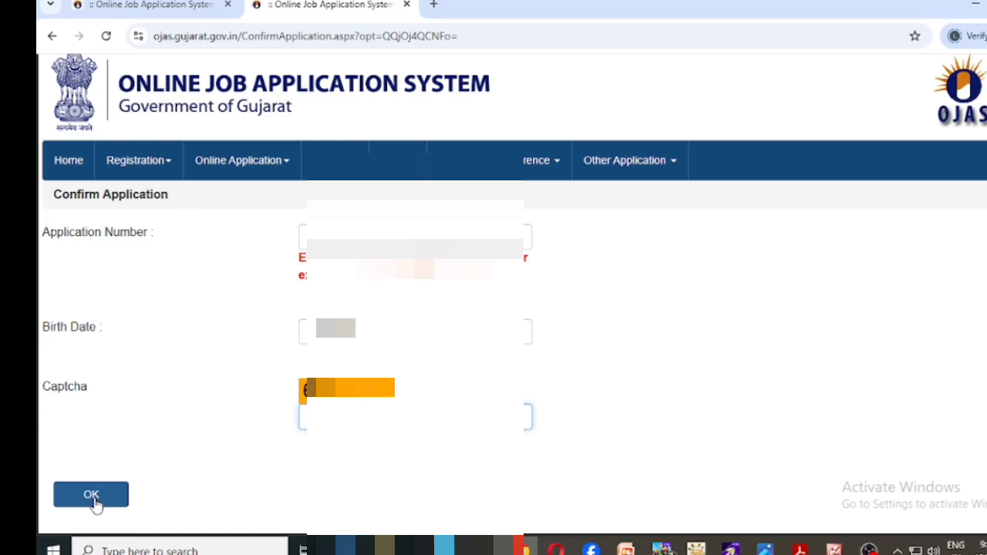
Step: Load the application details and scroll through them down to the Confirm Application button
{"action": "left_click", "coordinate": [91, 495]}
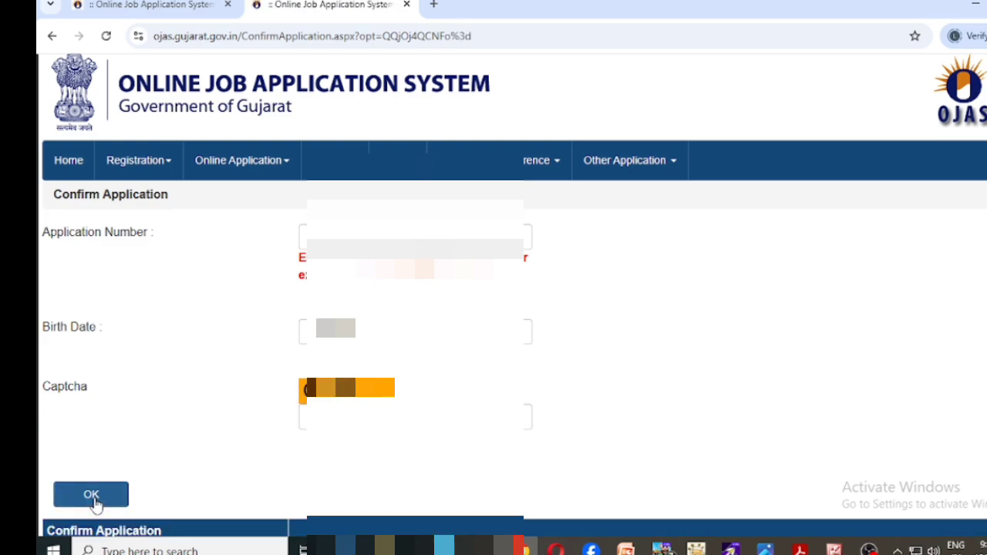
{"action": "scroll", "coordinate": [94, 503], "scroll_direction": "down", "scroll_amount": 3}
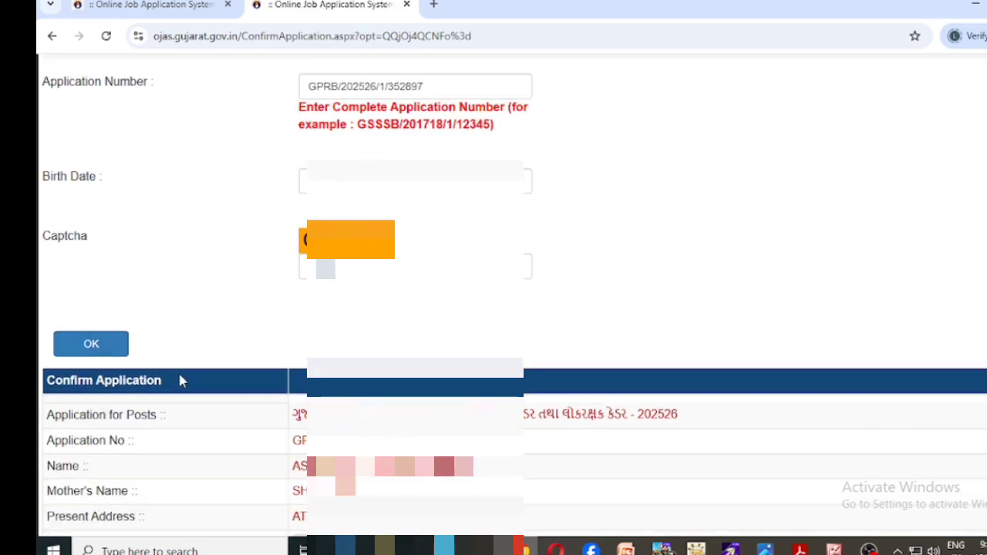
{"action": "scroll", "coordinate": [794, 393], "scroll_direction": "down", "scroll_amount": 3}
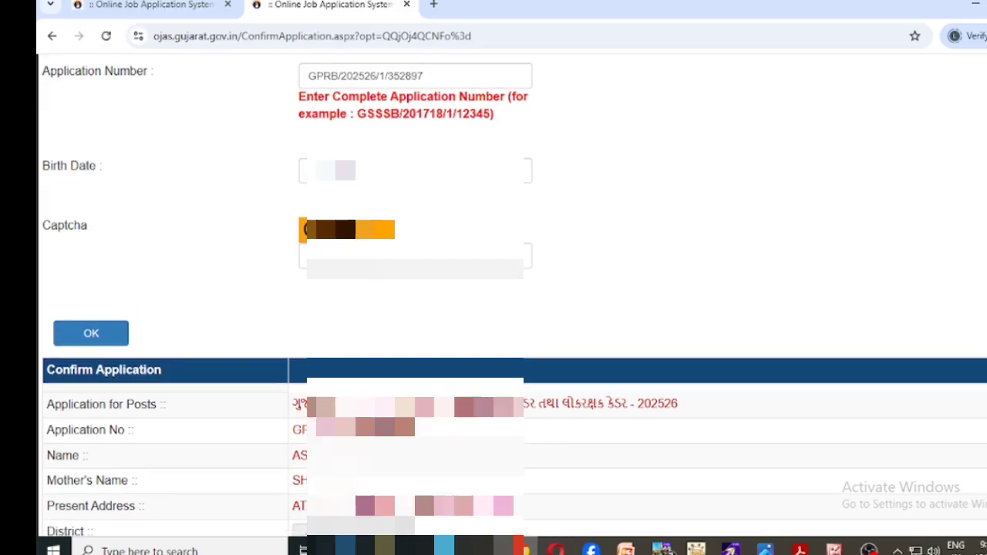
{"action": "scroll", "coordinate": [509, 308], "scroll_direction": "down", "scroll_amount": 3}
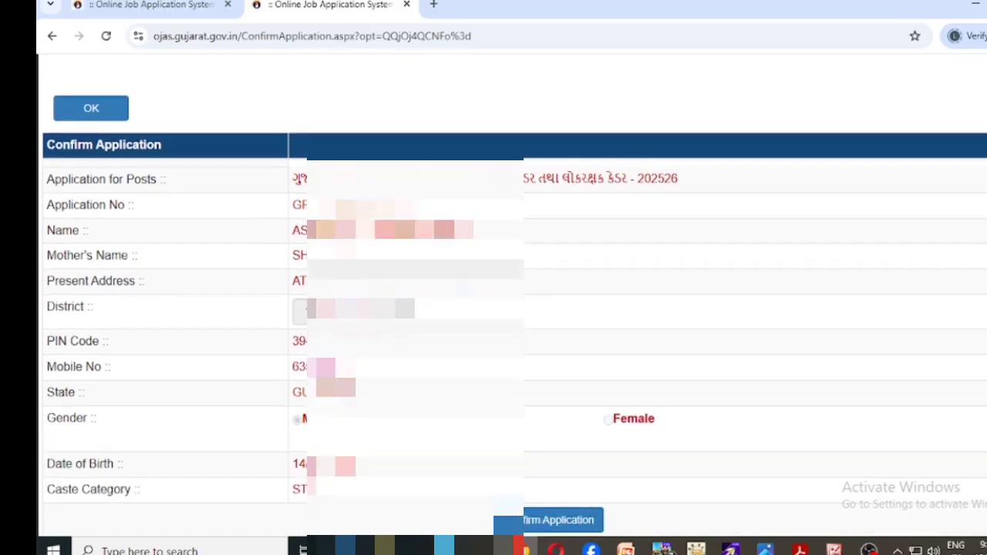
{"action": "scroll", "coordinate": [509, 308], "scroll_direction": "down", "scroll_amount": 1}
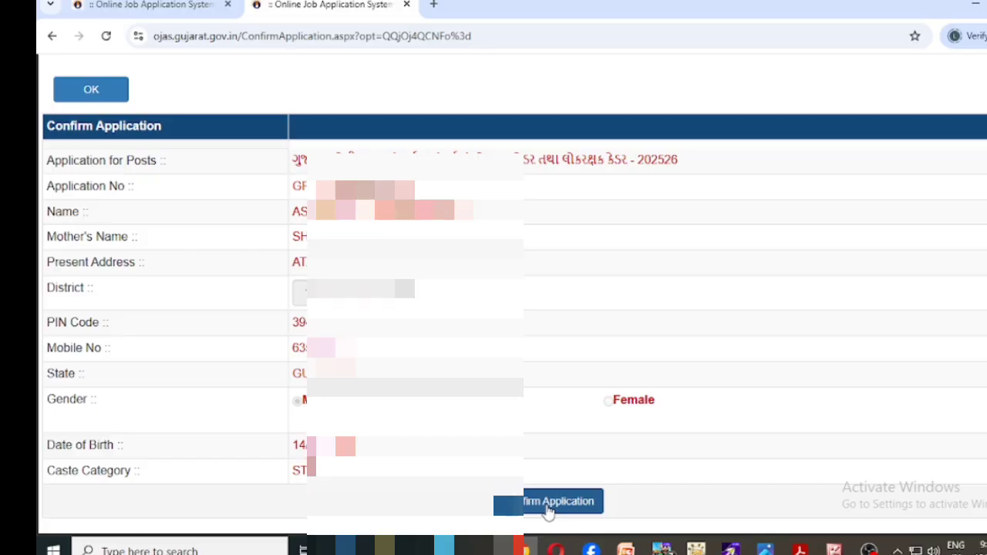
Step: Confirm the application as final, accepting the browser's final-submission warning
{"action": "left_click", "coordinate": [548, 502]}
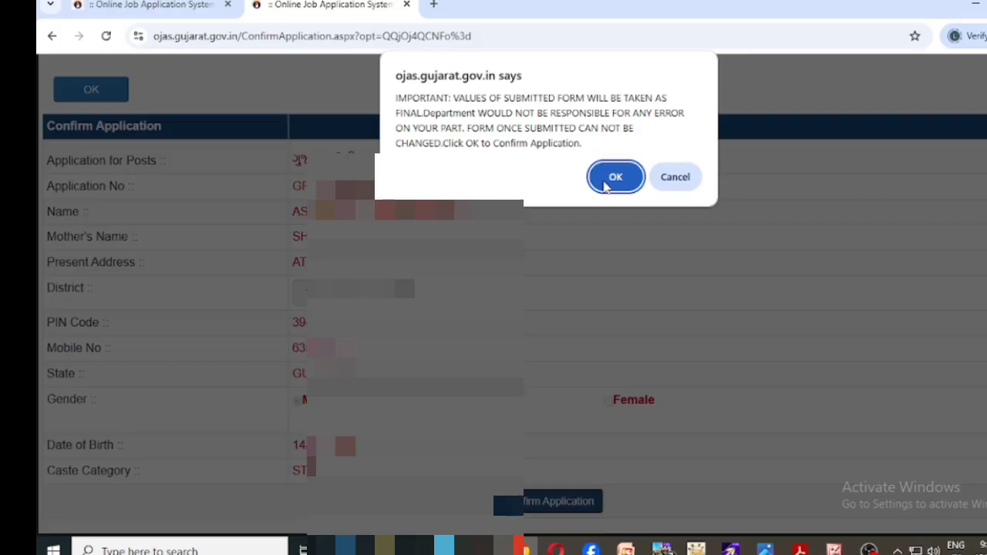
{"action": "left_click", "coordinate": [609, 179]}
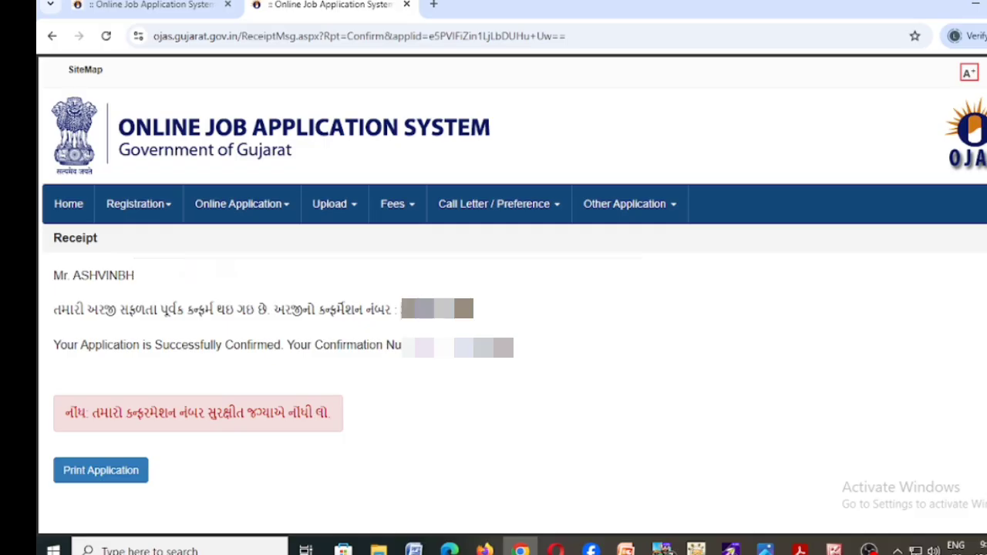
{"action": "left_click", "coordinate": [241, 208]}
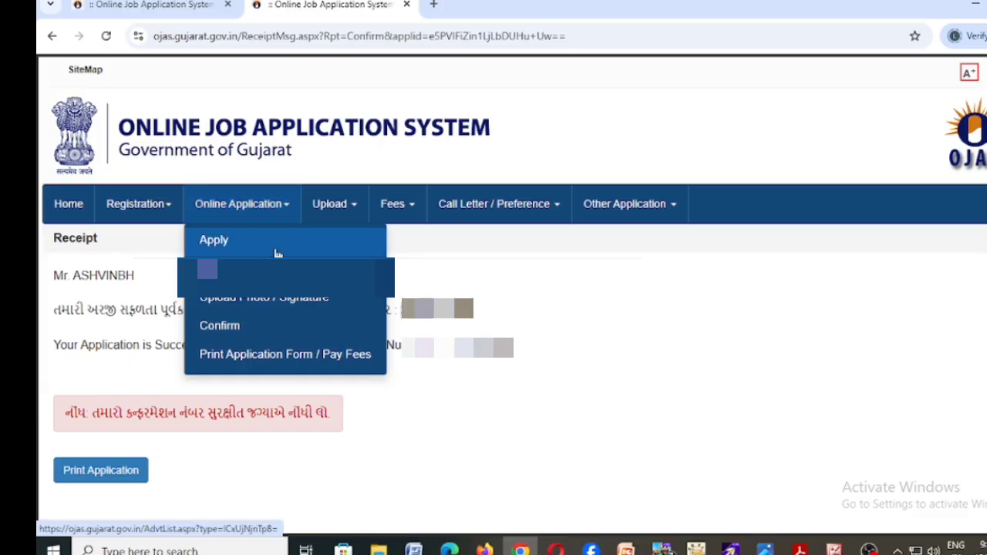
Step: Request the printable application form for job GPRB/202526/1 with the birth date and captcha entered
{"action": "left_click", "coordinate": [336, 365]}
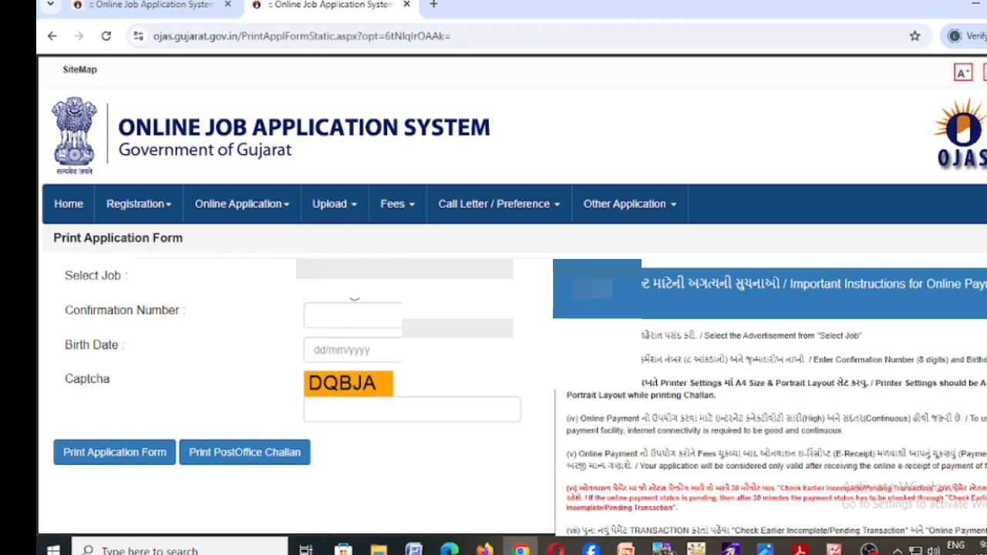
{"action": "left_click", "coordinate": [351, 287]}
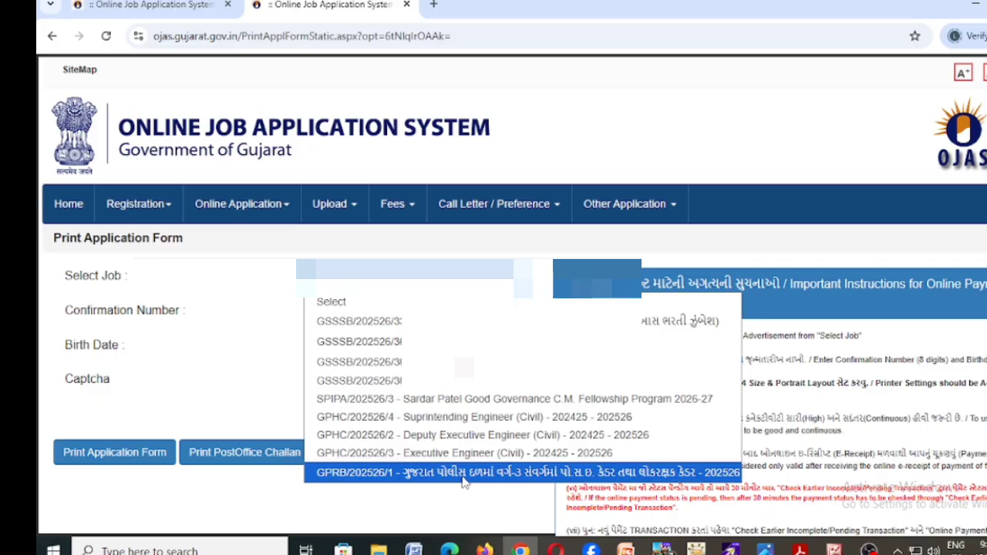
{"action": "left_click", "coordinate": [533, 480]}
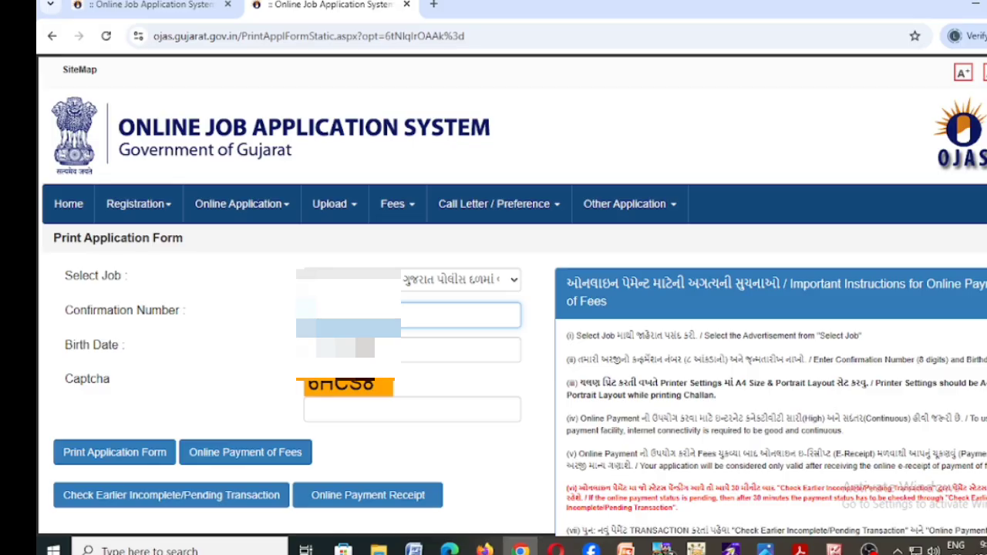
{"action": "left_click", "coordinate": [336, 349]}
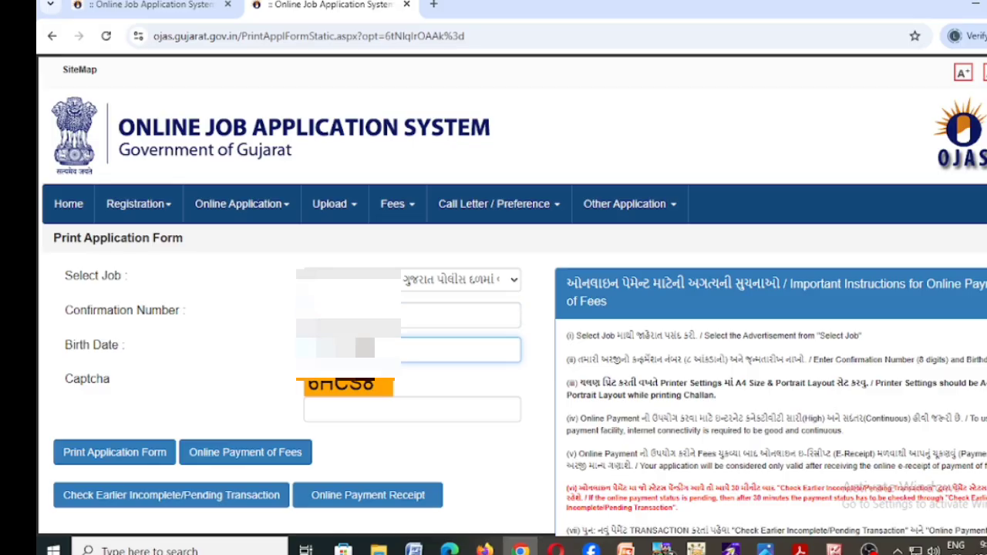
{"action": "type", "text": "01"}
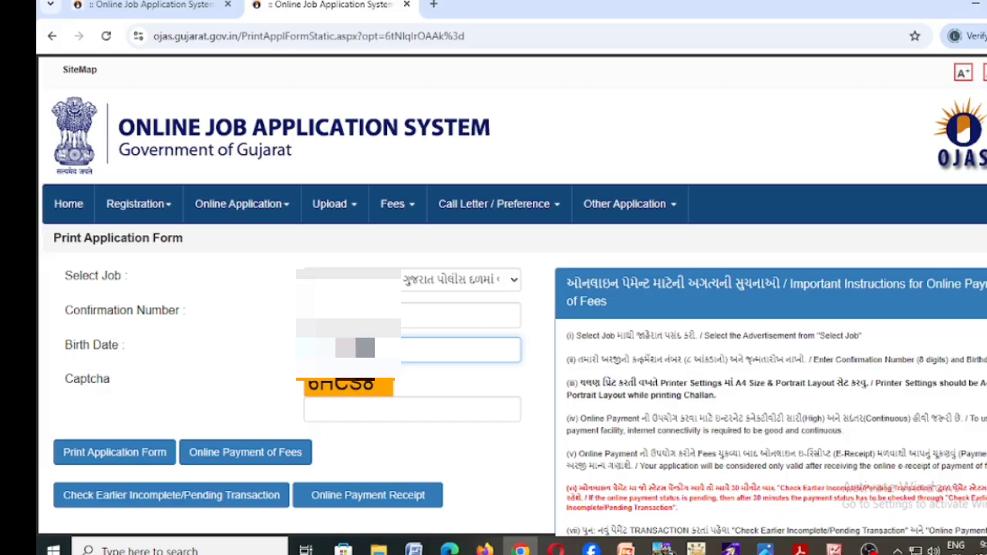
{"action": "left_click", "coordinate": [320, 401]}
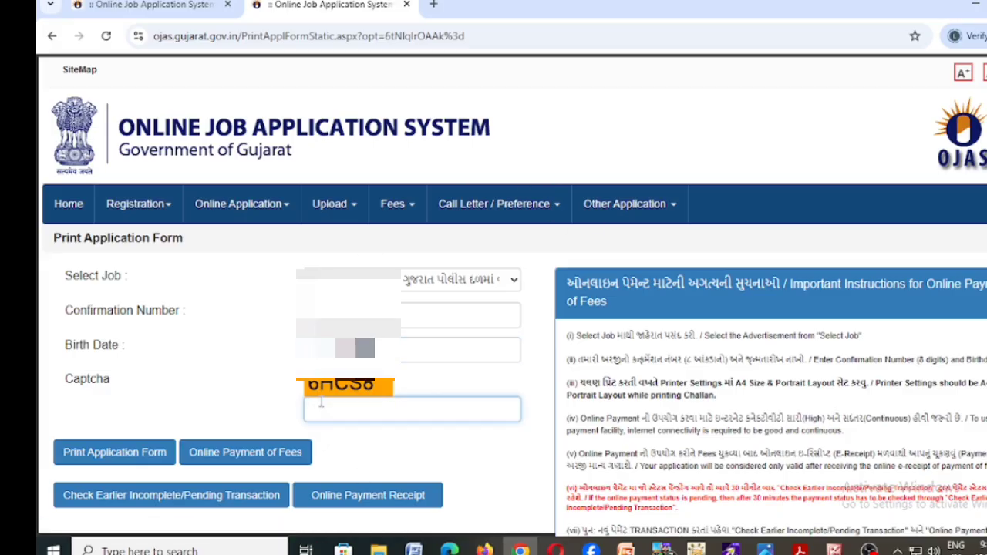
{"action": "type", "text": "6HCS8"}
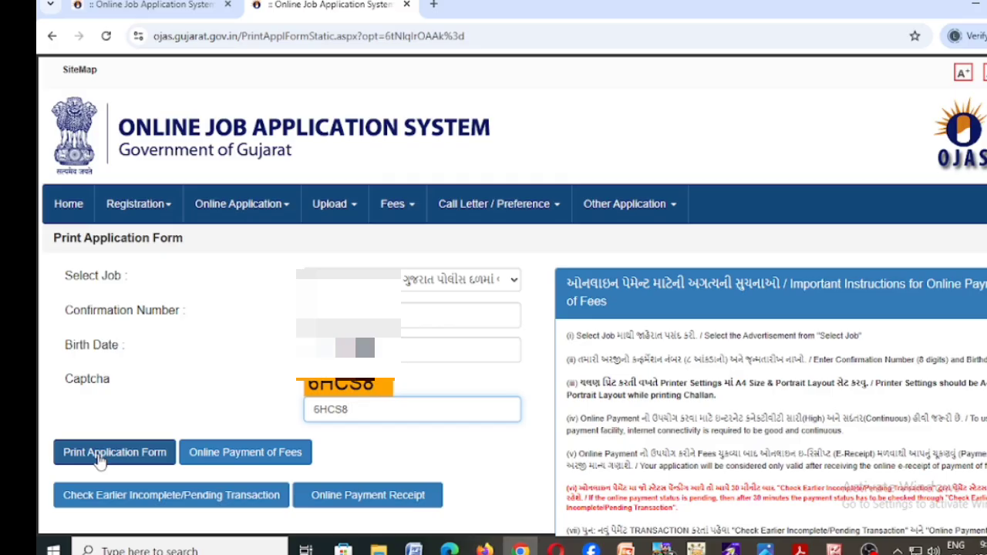
{"action": "left_click", "coordinate": [100, 458]}
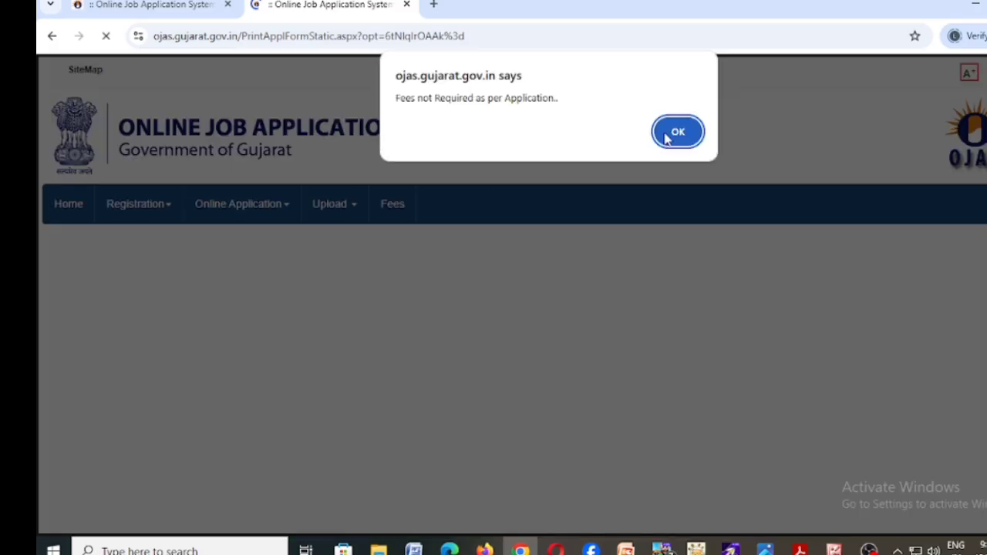